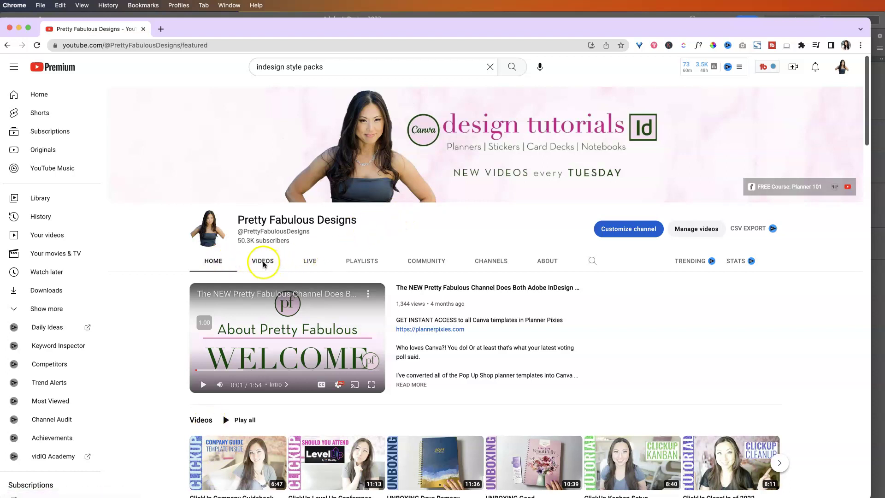
Step: Browse the YouTube channel's Videos grid, then minimise Chrome to reveal the InDesign planner cover
{"action": "left_click", "coordinate": [272, 262]}
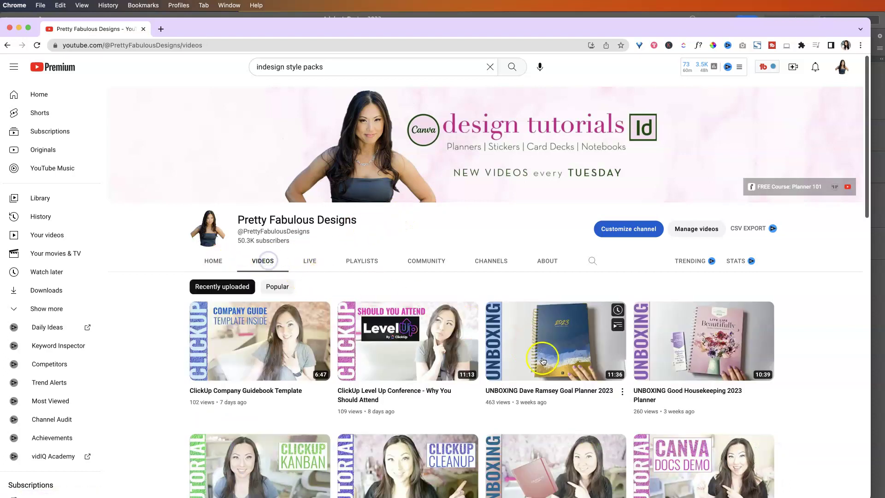
{"action": "scroll", "coordinate": [647, 359], "scroll_direction": "down", "scroll_amount": 1}
{"action": "scroll", "coordinate": [648, 359], "scroll_direction": "down", "scroll_amount": 5}
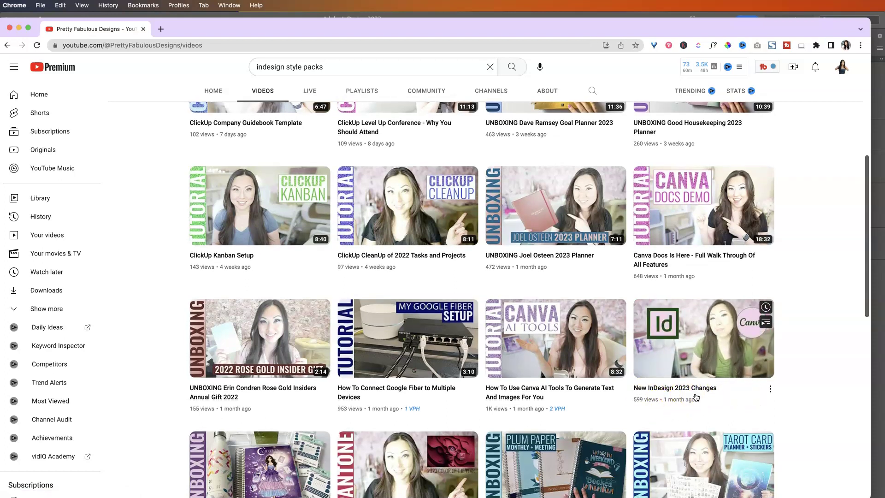
{"action": "double_click", "coordinate": [418, 32]}
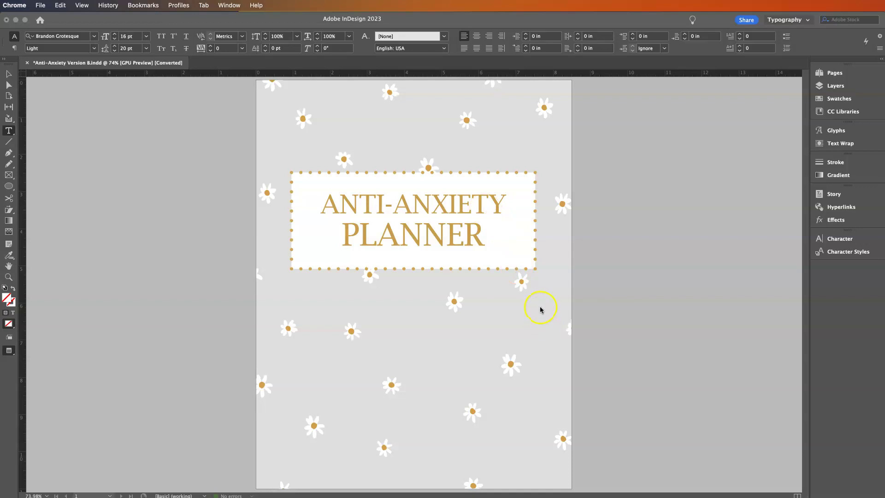
Step: Scroll down to the planner's Table of Contents spread
{"action": "scroll", "coordinate": [541, 309], "scroll_direction": "down", "scroll_amount": 12}
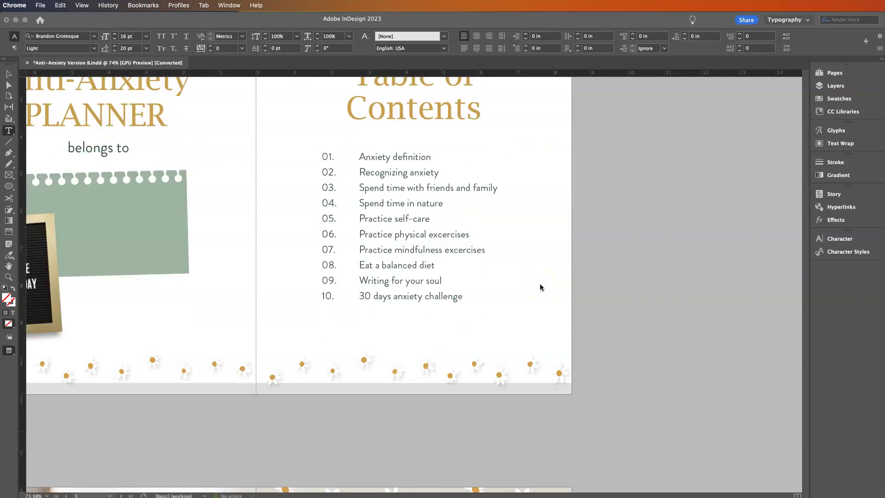
{"action": "scroll", "coordinate": [541, 287], "scroll_direction": "up", "scroll_amount": 5}
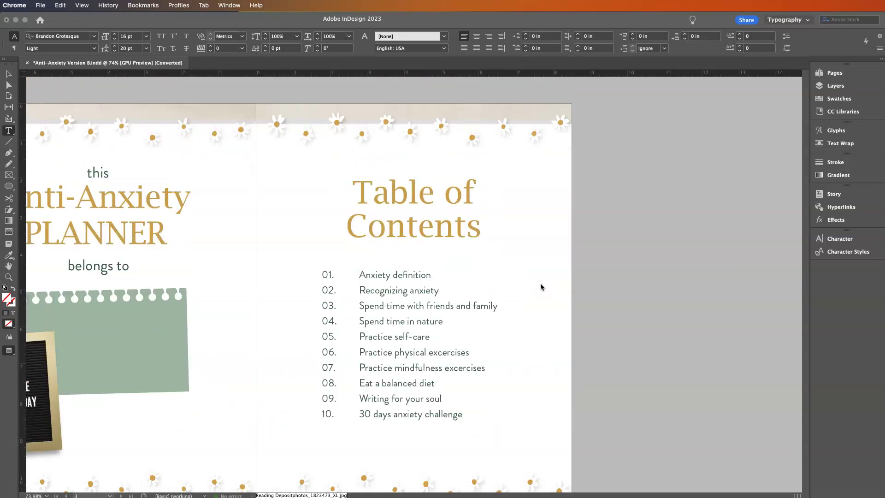
{"action": "scroll", "coordinate": [541, 287], "scroll_direction": "down", "scroll_amount": 1}
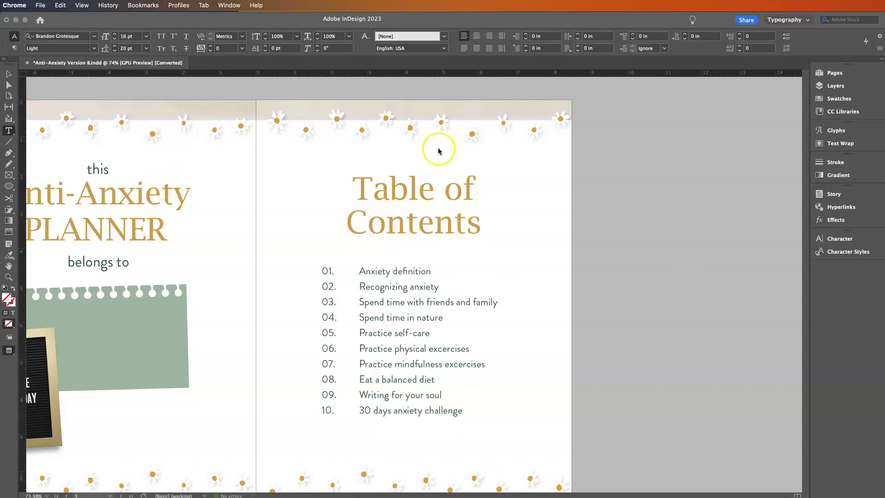
Step: Bring InDesign forward and open the Window > Styles submenu
{"action": "left_click", "coordinate": [234, 4]}
{"action": "left_click", "coordinate": [582, 130]}
{"action": "left_click", "coordinate": [216, 5]}
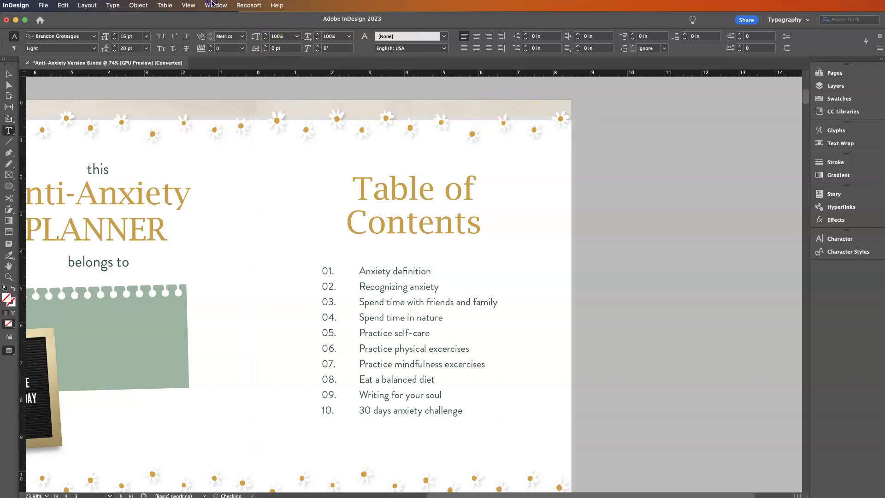
{"action": "mouse_move", "coordinate": [345, 237]}
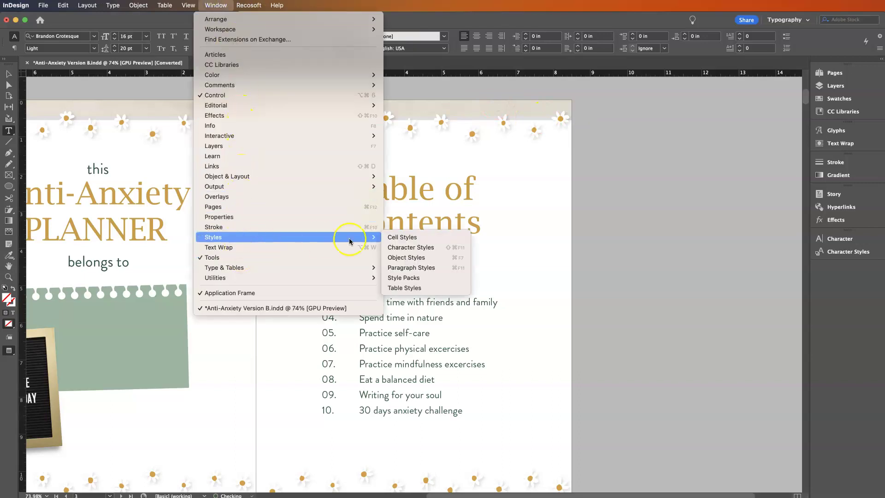
Step: Open the Style Packs gallery and scroll through the pack previews
{"action": "left_click", "coordinate": [424, 279]}
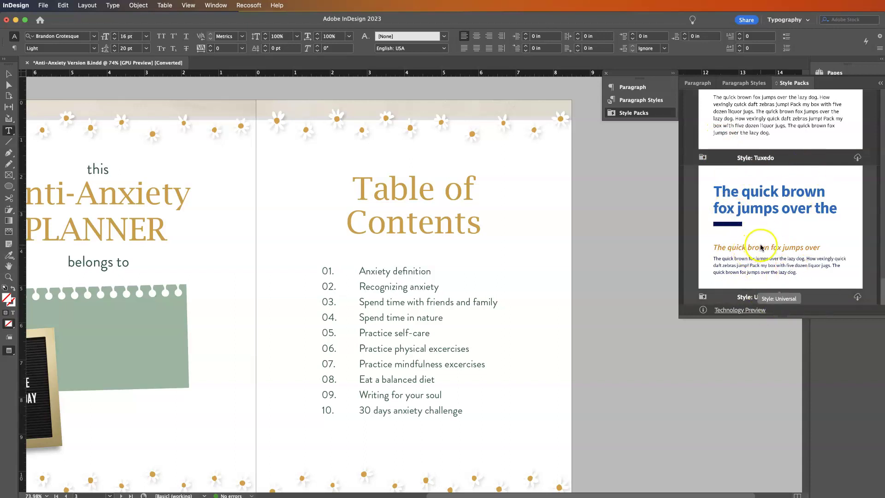
{"action": "scroll", "coordinate": [761, 247], "scroll_direction": "down", "scroll_amount": 10}
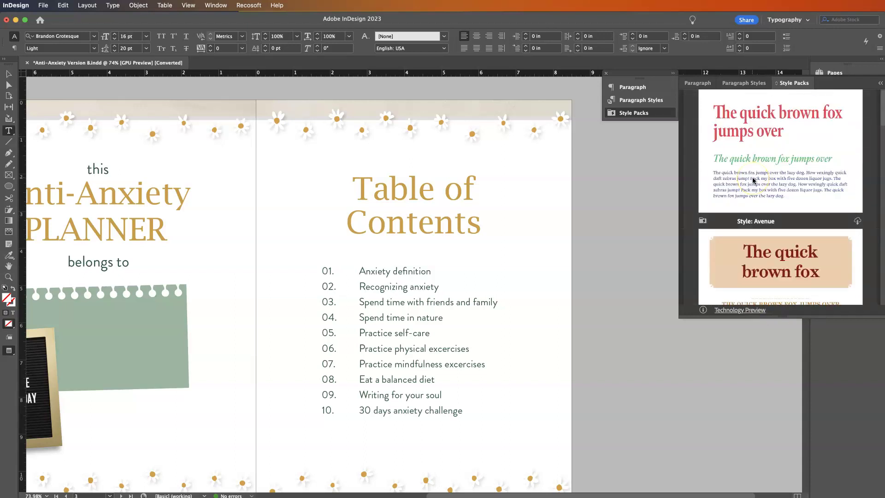
{"action": "scroll", "coordinate": [754, 180], "scroll_direction": "down", "scroll_amount": 8}
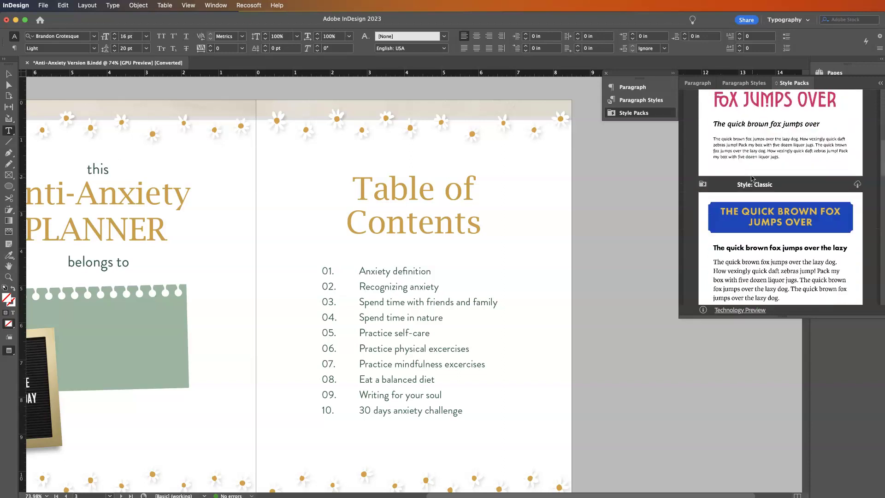
{"action": "scroll", "coordinate": [754, 179], "scroll_direction": "down", "scroll_amount": 5}
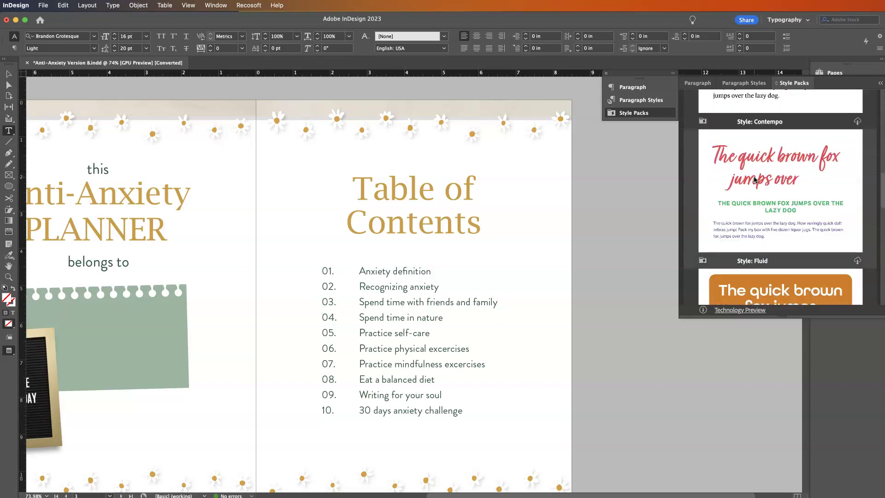
{"action": "scroll", "coordinate": [752, 186], "scroll_direction": "down", "scroll_amount": 2}
{"action": "scroll", "coordinate": [754, 186], "scroll_direction": "down", "scroll_amount": 3}
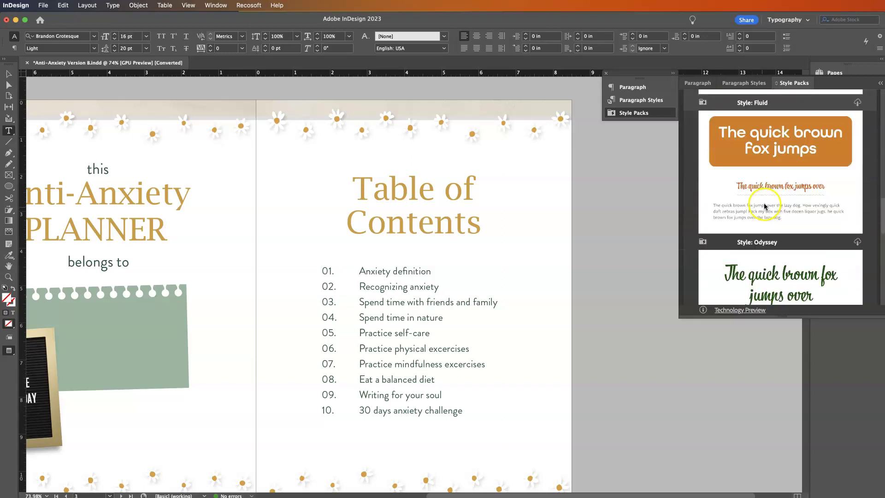
{"action": "scroll", "coordinate": [761, 193], "scroll_direction": "down", "scroll_amount": 3}
{"action": "scroll", "coordinate": [765, 201], "scroll_direction": "down", "scroll_amount": 4}
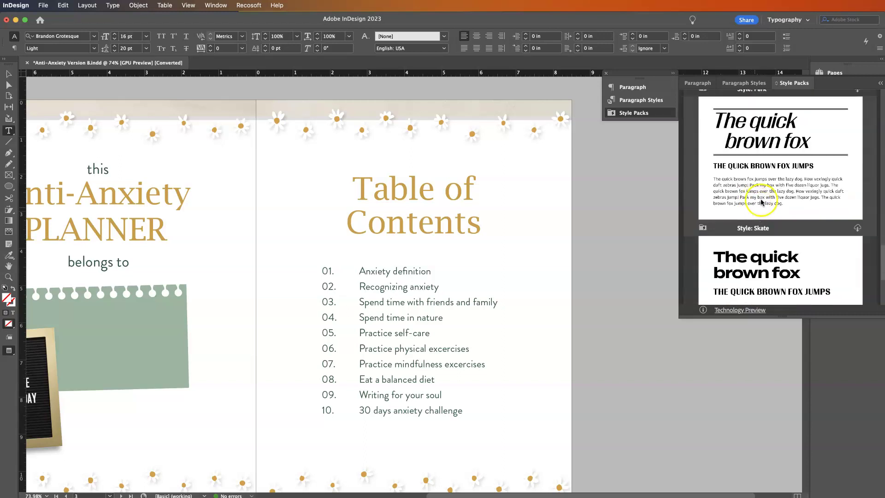
Step: Download the Universal style pack from its preview card
{"action": "scroll", "coordinate": [763, 202], "scroll_direction": "up", "scroll_amount": 8}
{"action": "scroll", "coordinate": [765, 203], "scroll_direction": "down", "scroll_amount": 6}
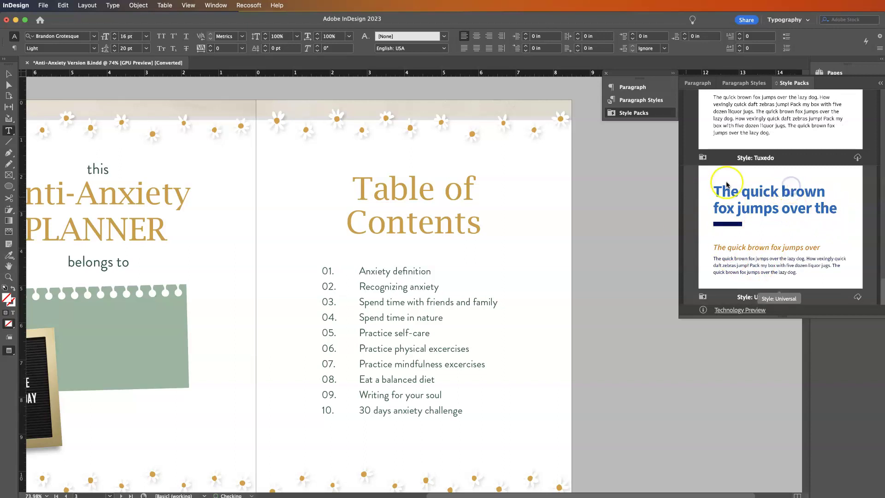
{"action": "left_click", "coordinate": [858, 297]}
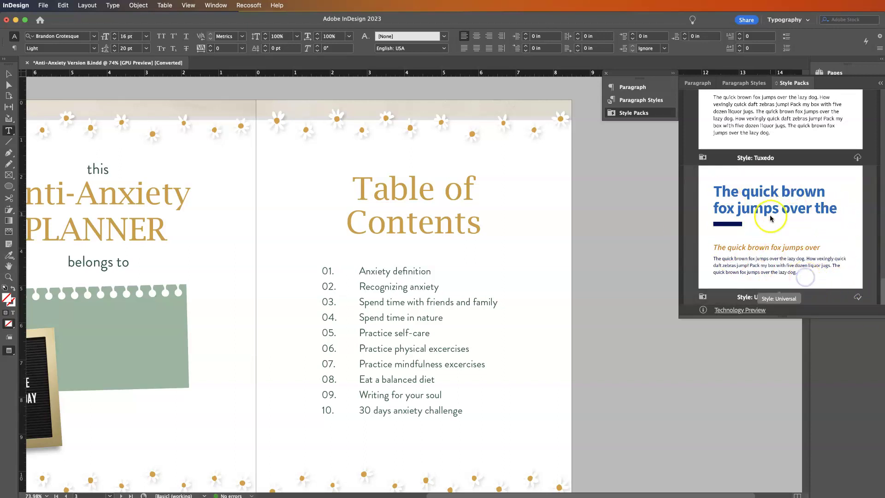
{"action": "left_click_drag", "start_coordinate": [770, 216], "coordinate": [471, 216]}
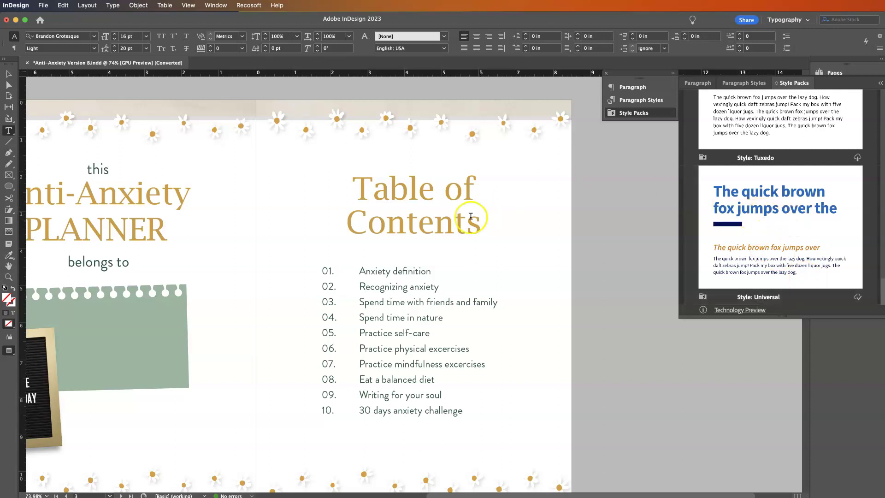
Step: Apply the Universal pack to the Table of Contents heading, making it bold blue Source Sans 3, 42 pt
{"action": "left_click", "coordinate": [369, 186]}
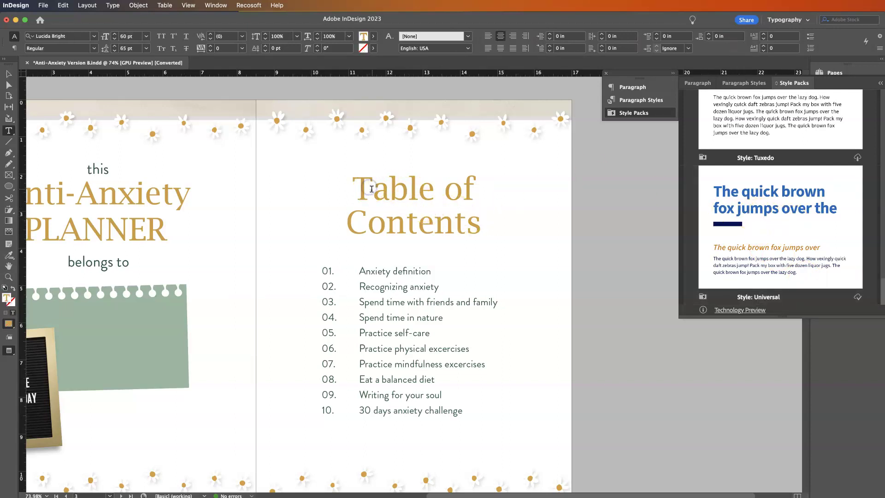
{"action": "double_click", "coordinate": [375, 192]}
{"action": "left_click", "coordinate": [481, 223]}
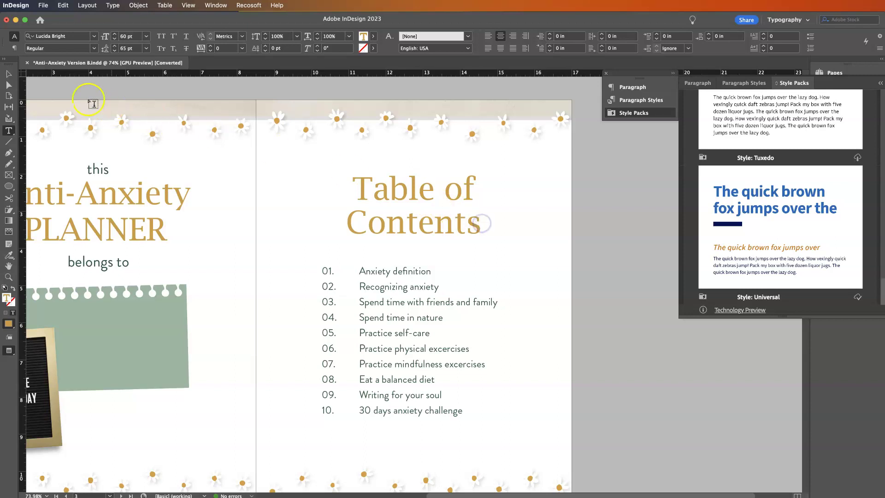
{"action": "left_click", "coordinate": [676, 216]}
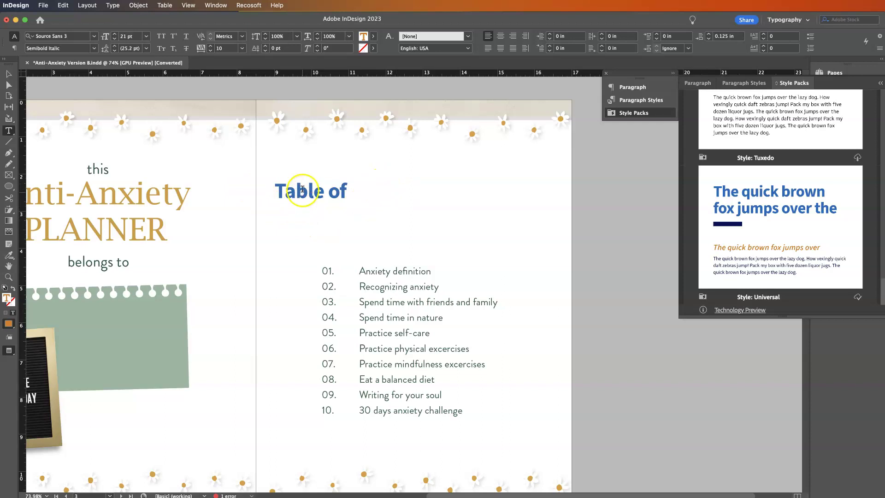
{"action": "left_click_drag", "start_coordinate": [303, 189], "coordinate": [359, 191]}
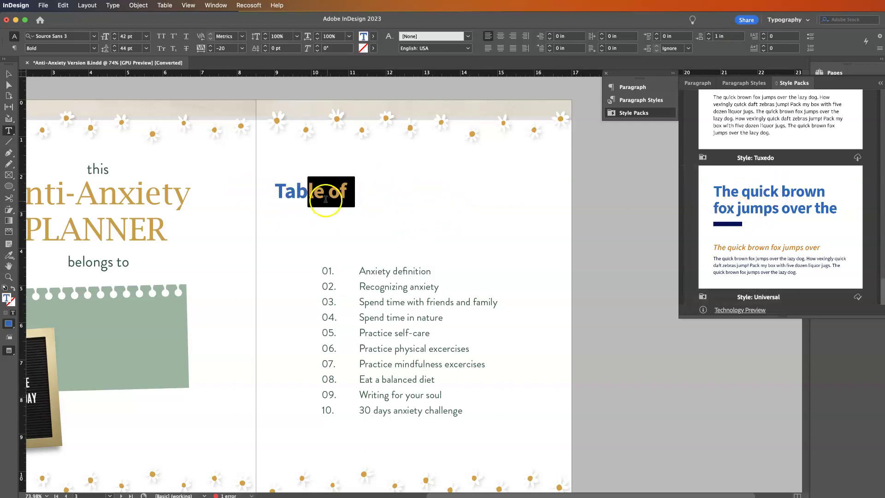
{"action": "key", "text": "Left"}
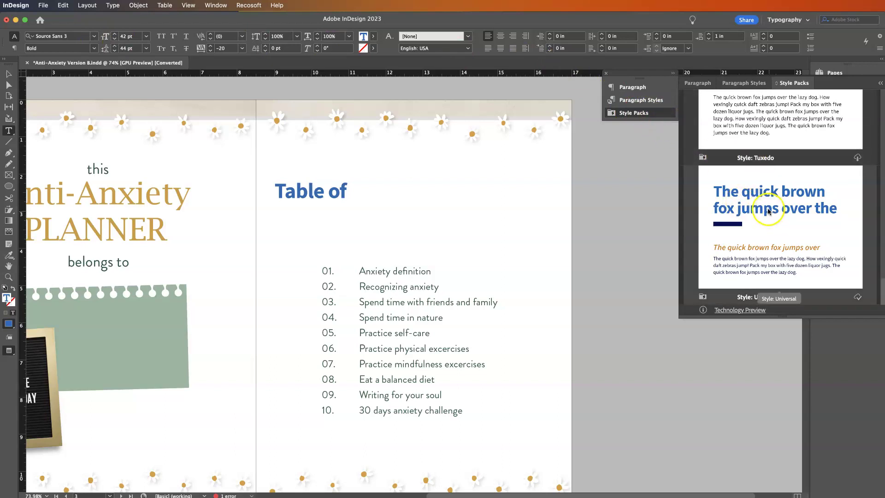
Step: Switch to the Paragraph Styles panel showing the Universal Heading, Subhead and Paragraph styles
{"action": "left_click", "coordinate": [648, 114]}
{"action": "left_click", "coordinate": [648, 115]}
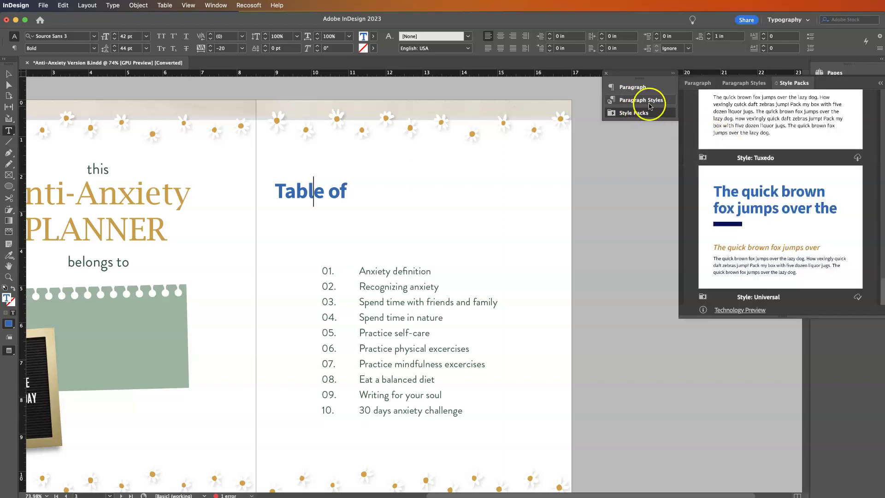
{"action": "left_click", "coordinate": [655, 101]}
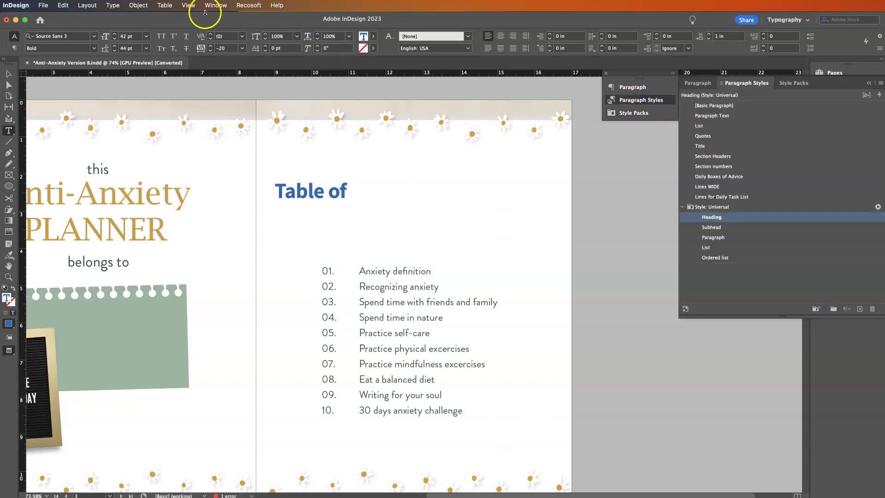
{"action": "left_click", "coordinate": [220, 6]}
{"action": "mouse_move", "coordinate": [251, 237]}
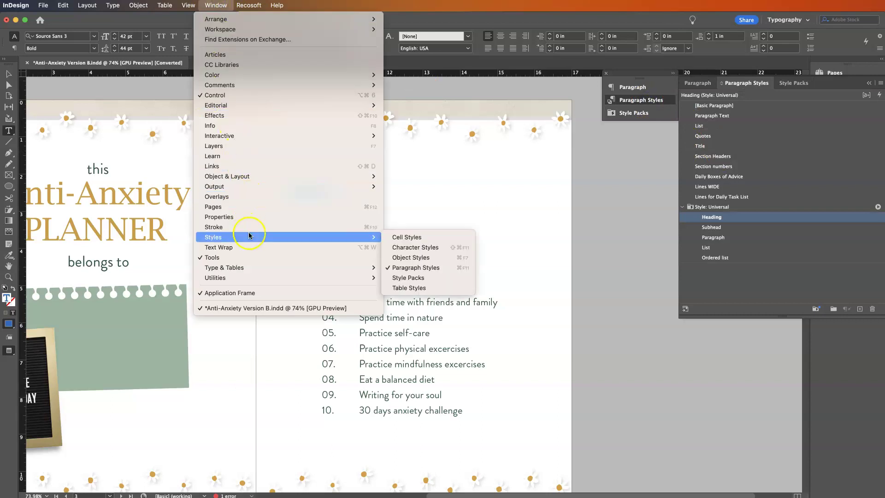
{"action": "left_click", "coordinate": [775, 212]}
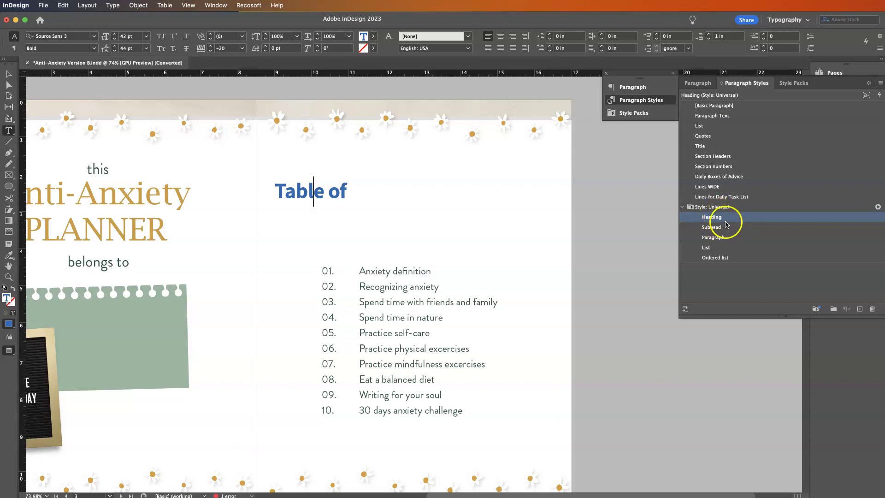
Step: Set the Universal Heading style's font family to Didot with 0 pt leading
{"action": "double_click", "coordinate": [728, 219]}
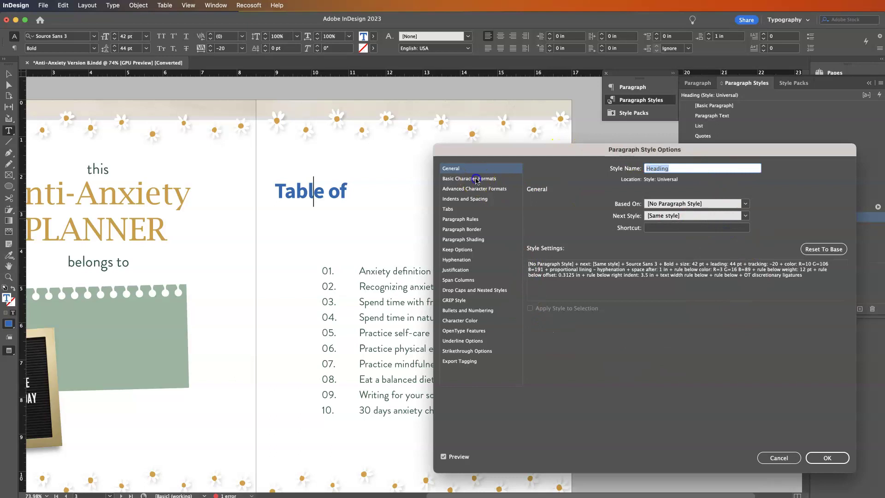
{"action": "left_click", "coordinate": [477, 179]}
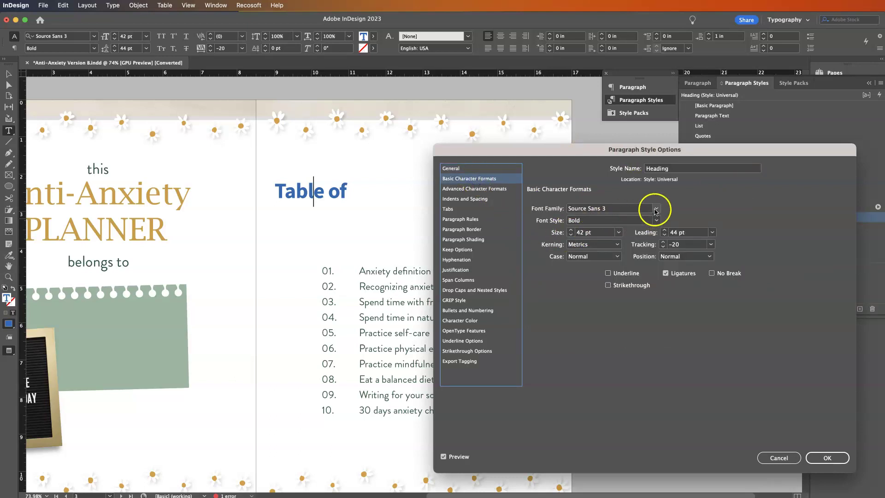
{"action": "left_click", "coordinate": [657, 208]}
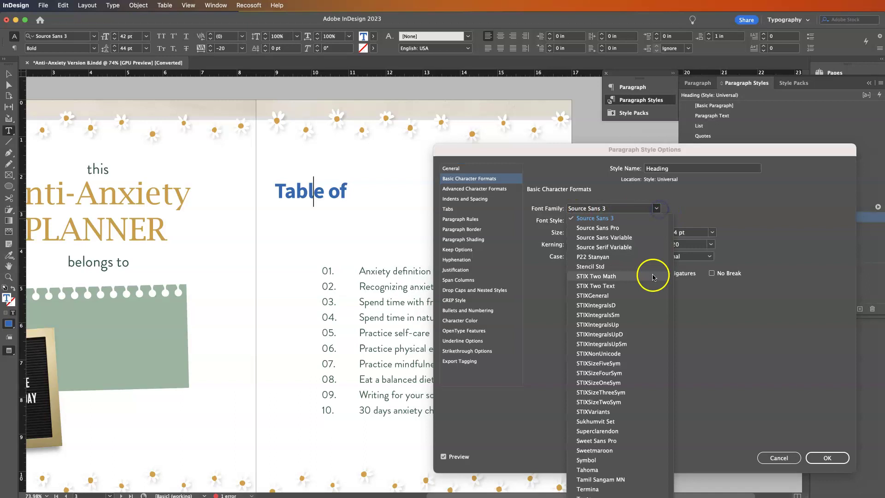
{"action": "scroll", "coordinate": [648, 274], "scroll_direction": "up", "scroll_amount": 15}
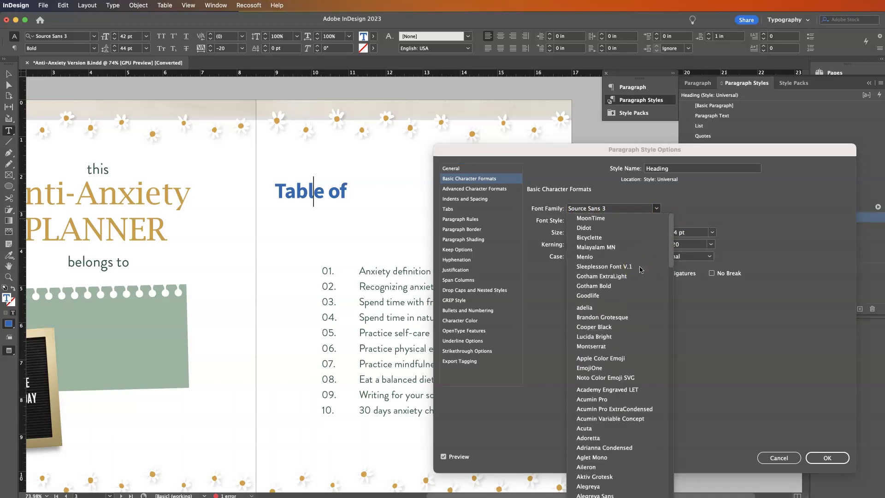
{"action": "left_click", "coordinate": [611, 228]}
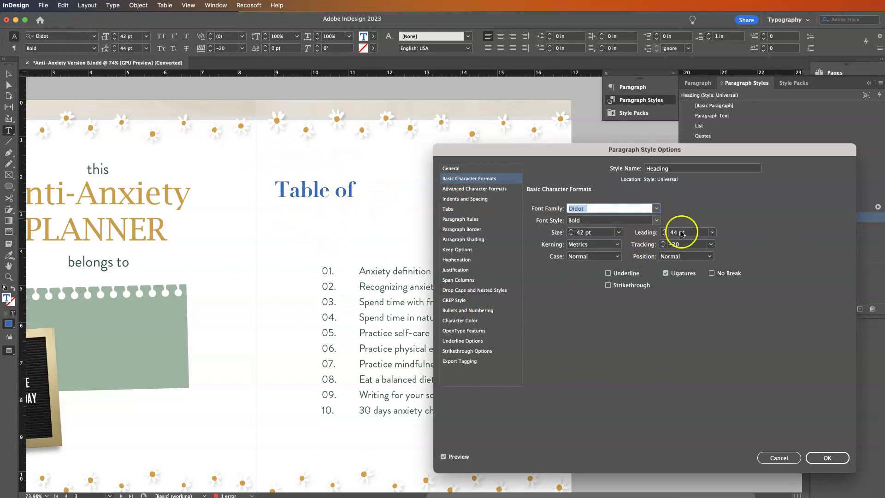
{"action": "left_click", "coordinate": [691, 232]}
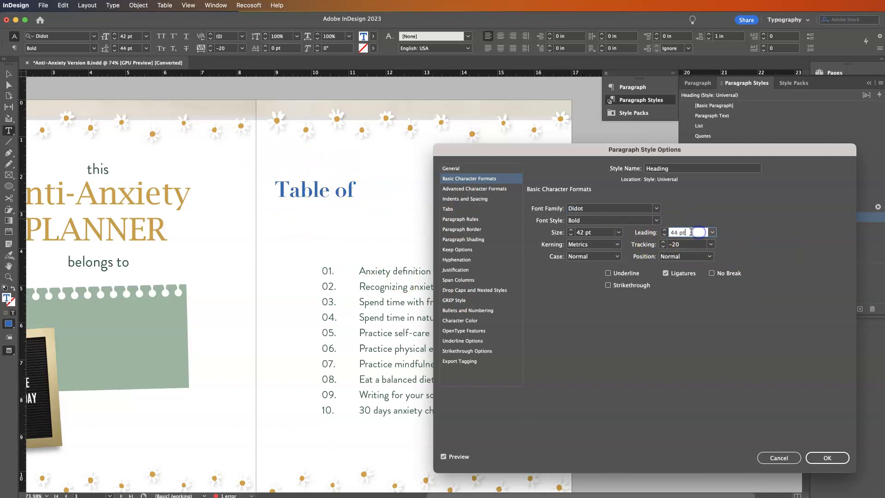
{"action": "key", "text": "Return"}
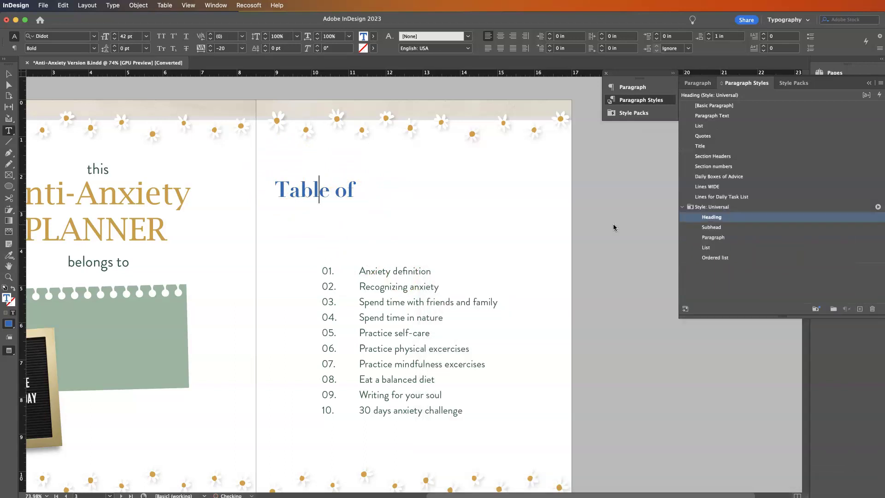
Step: Apply Heading to the Table of Contents title and set the style's alignment to Center
{"action": "left_click", "coordinate": [8, 74]}
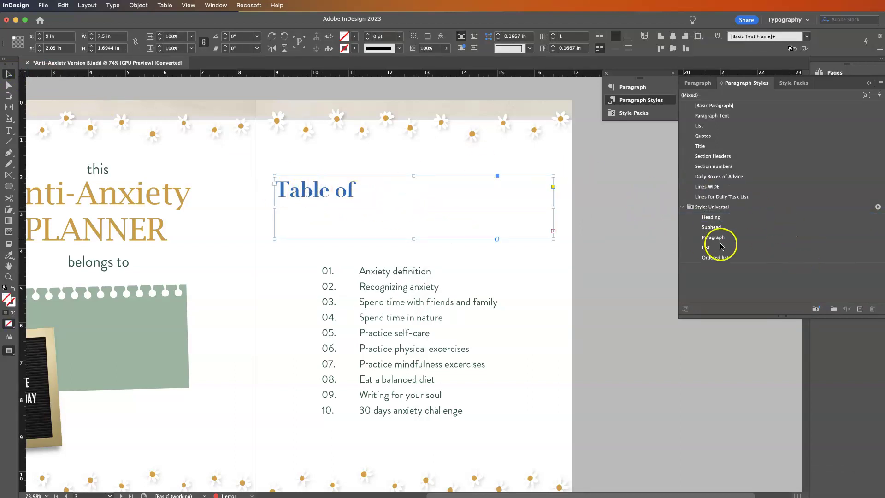
{"action": "left_click", "coordinate": [727, 219]}
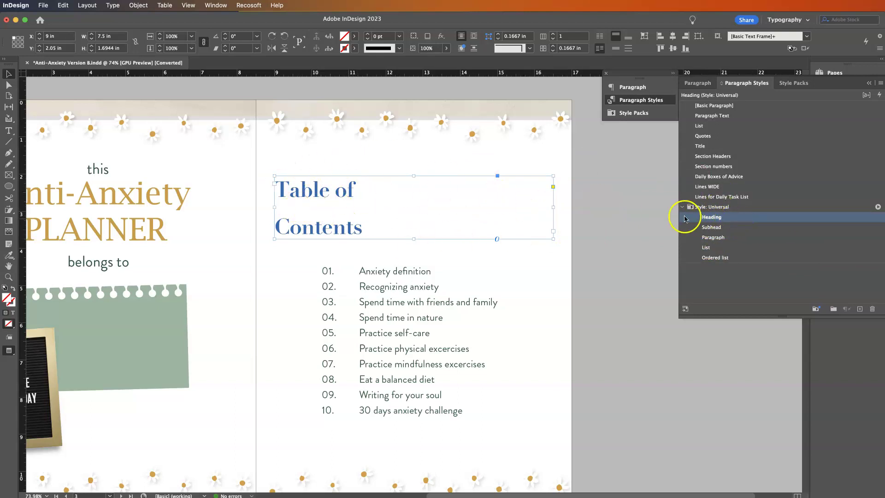
{"action": "double_click", "coordinate": [765, 219]}
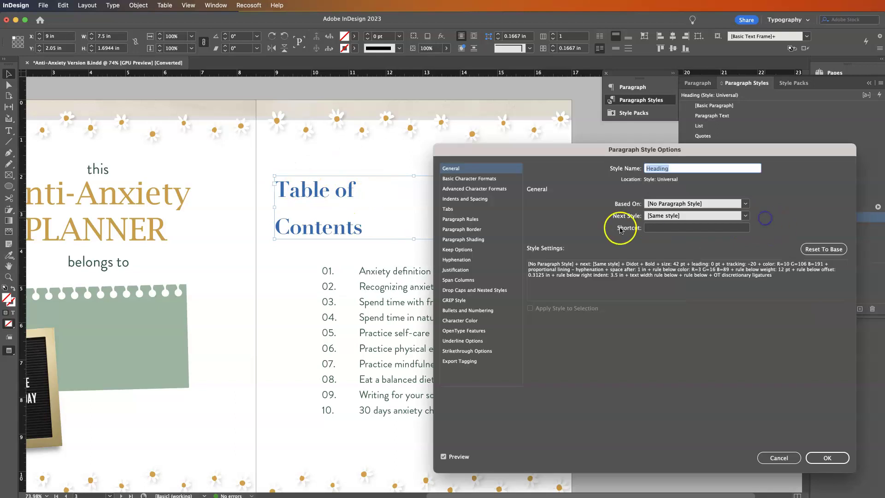
{"action": "left_click", "coordinate": [479, 180]}
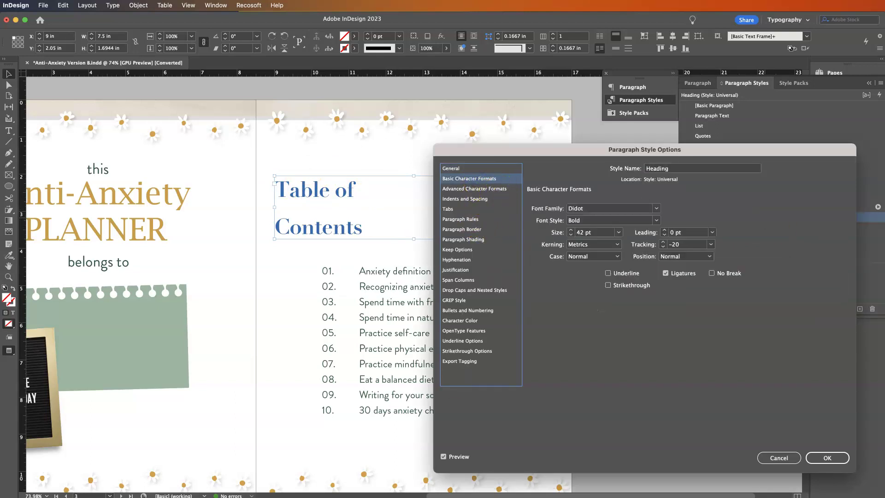
{"action": "left_click", "coordinate": [478, 199]}
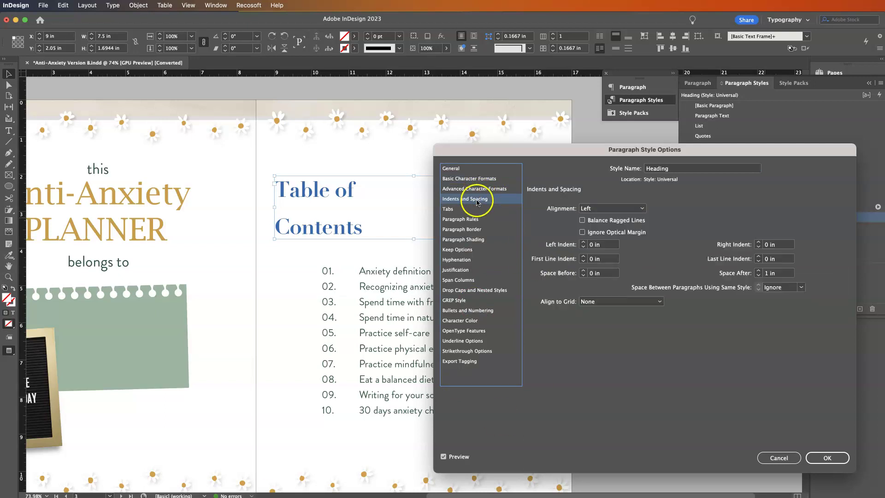
{"action": "left_click", "coordinate": [636, 208]}
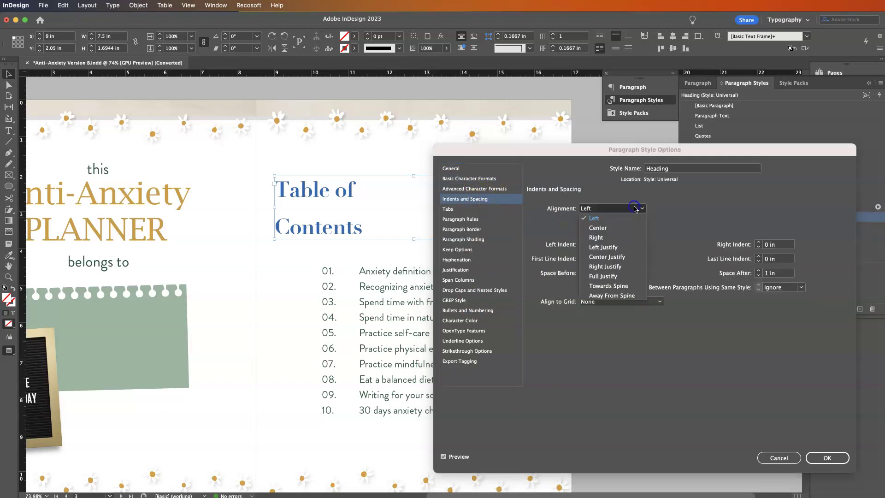
{"action": "left_click", "coordinate": [604, 228]}
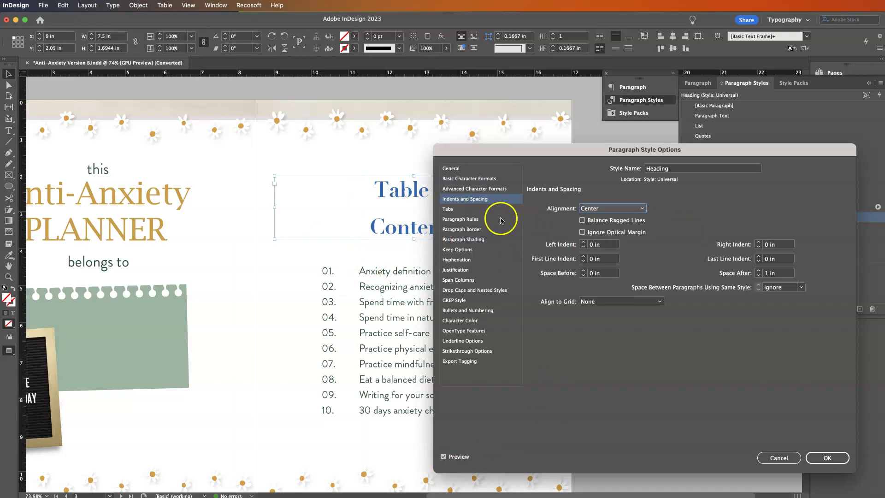
Step: Set the Heading style's character colour to swatch C=82 M=41 Y=76 K=36 and confirm
{"action": "left_click", "coordinate": [476, 320]}
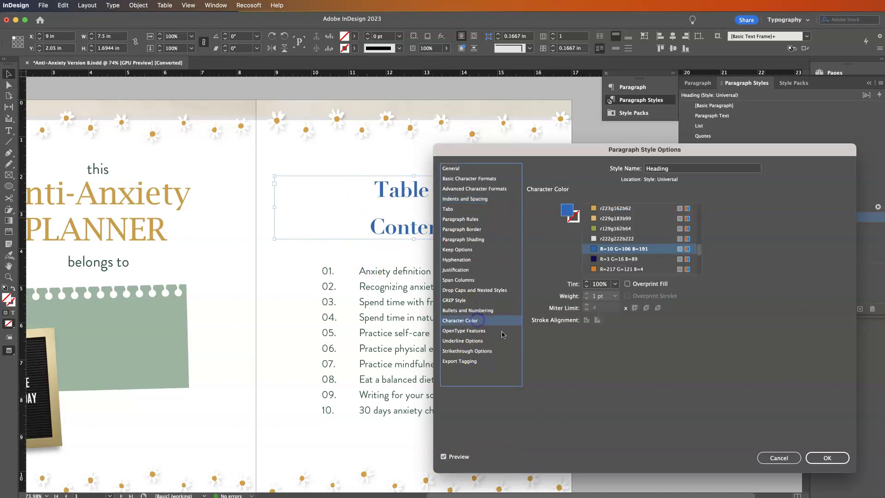
{"action": "scroll", "coordinate": [618, 233], "scroll_direction": "down", "scroll_amount": 5}
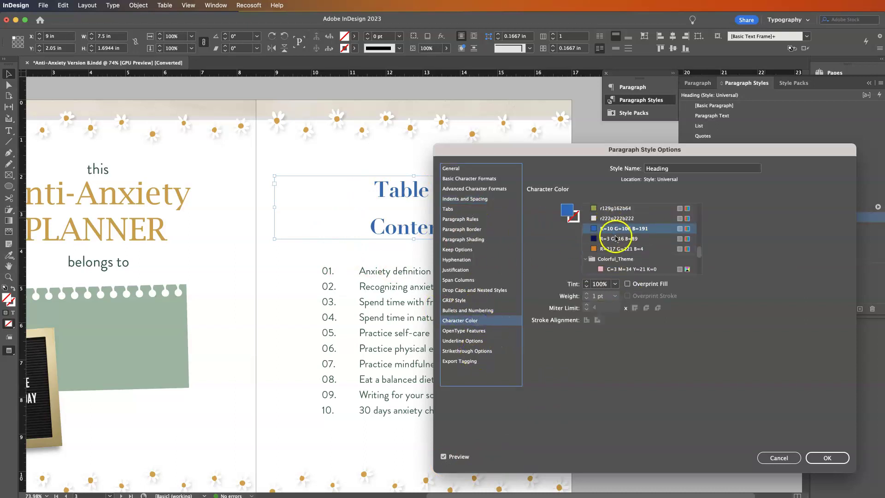
{"action": "scroll", "coordinate": [620, 241], "scroll_direction": "down", "scroll_amount": 5}
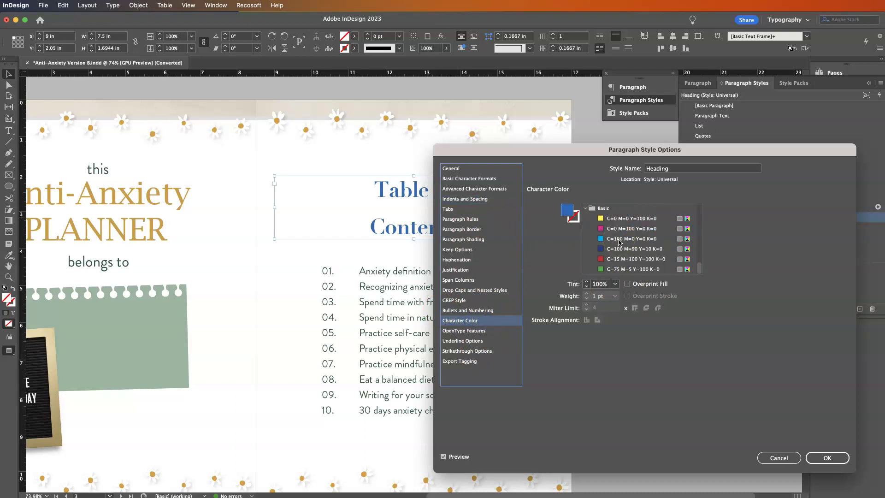
{"action": "left_click", "coordinate": [623, 269]}
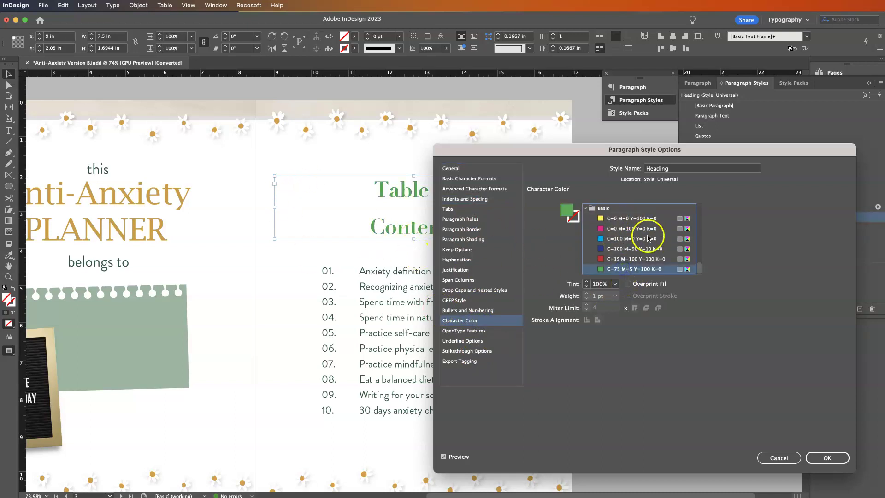
{"action": "scroll", "coordinate": [655, 248], "scroll_direction": "up", "scroll_amount": 3}
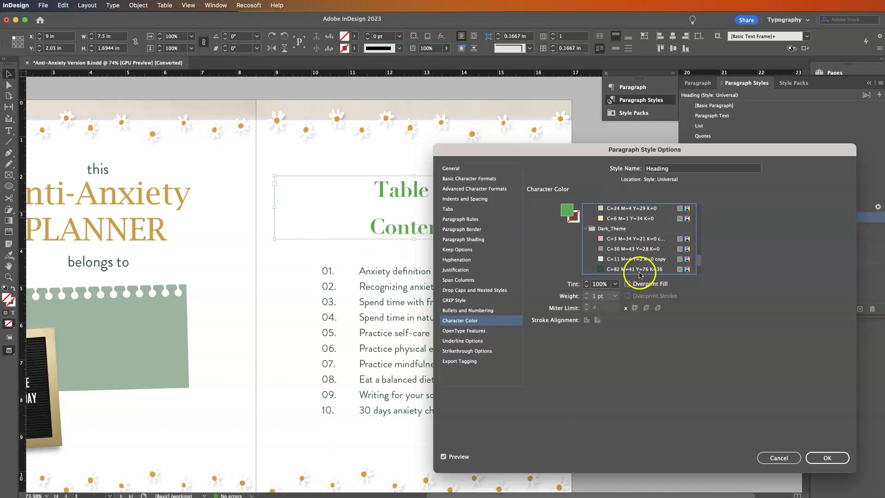
{"action": "left_click", "coordinate": [639, 271]}
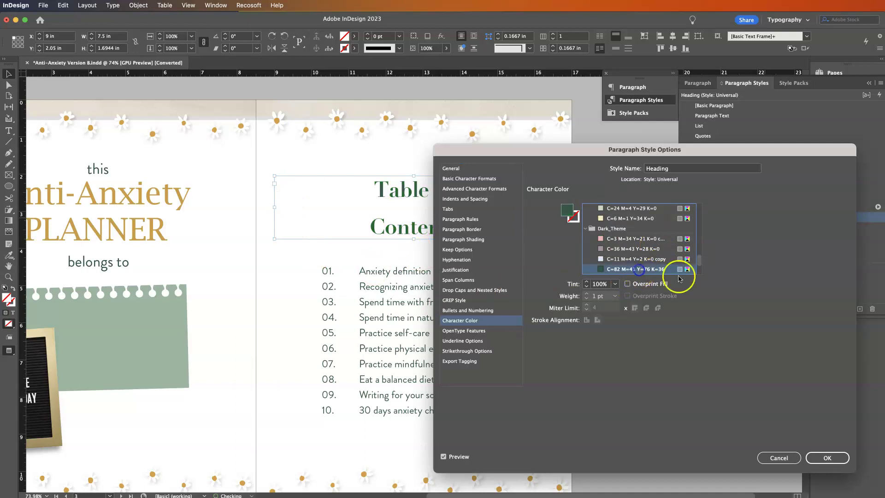
{"action": "left_click", "coordinate": [823, 459]}
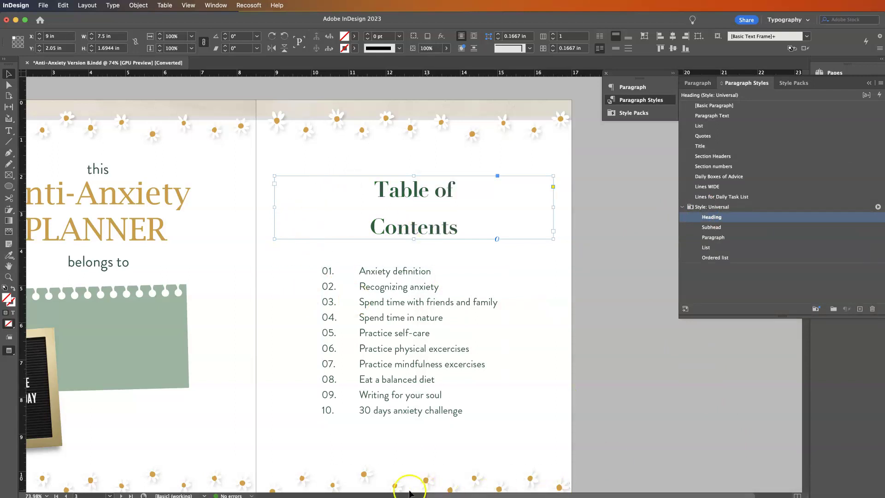
Step: Apply the Heading style to the cover's PLANNER and Anti-Anxiety title lines
{"action": "scroll", "coordinate": [443, 488], "scroll_direction": "left", "scroll_amount": 10}
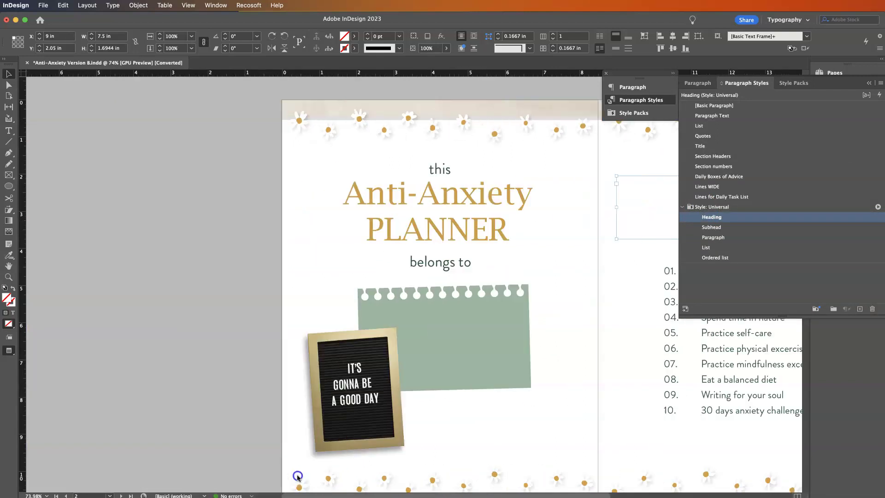
{"action": "left_click", "coordinate": [429, 228]}
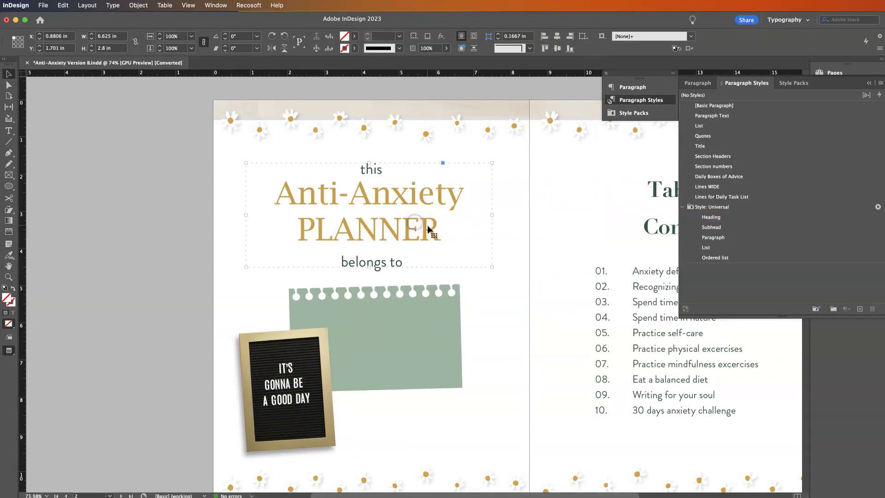
{"action": "double_click", "coordinate": [451, 230]}
{"action": "left_click", "coordinate": [456, 216]}
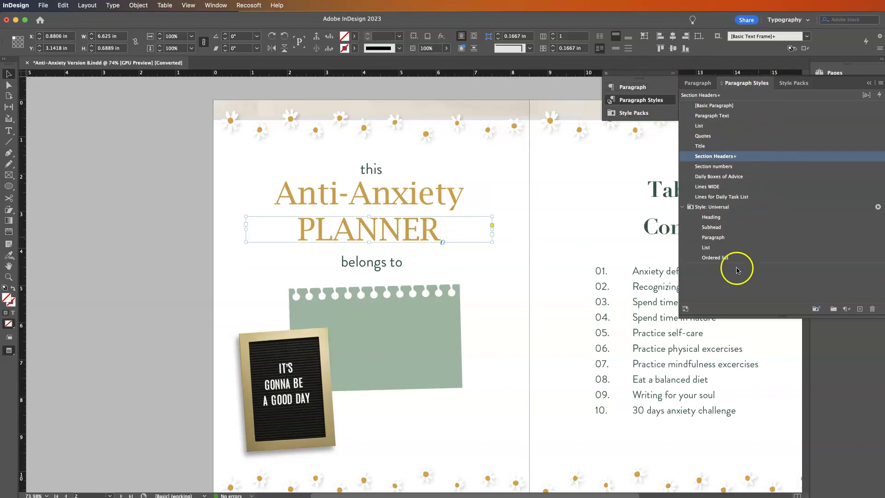
{"action": "left_click", "coordinate": [712, 217]}
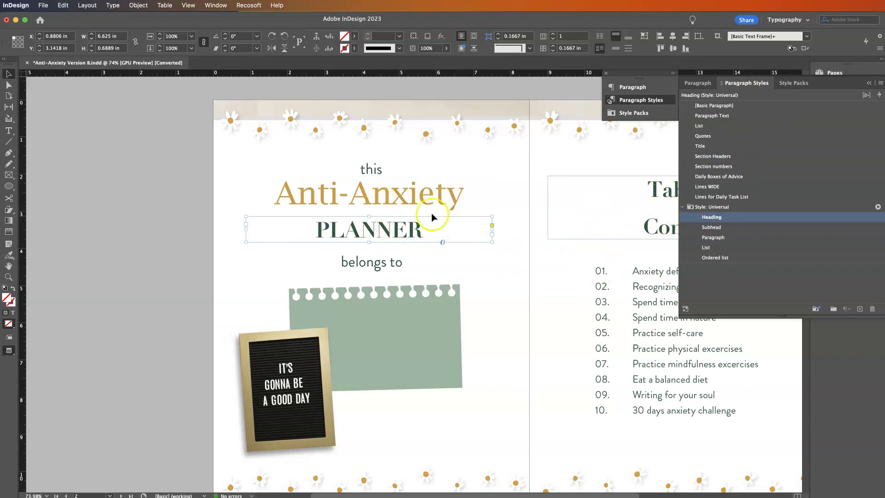
{"action": "left_click", "coordinate": [400, 194]}
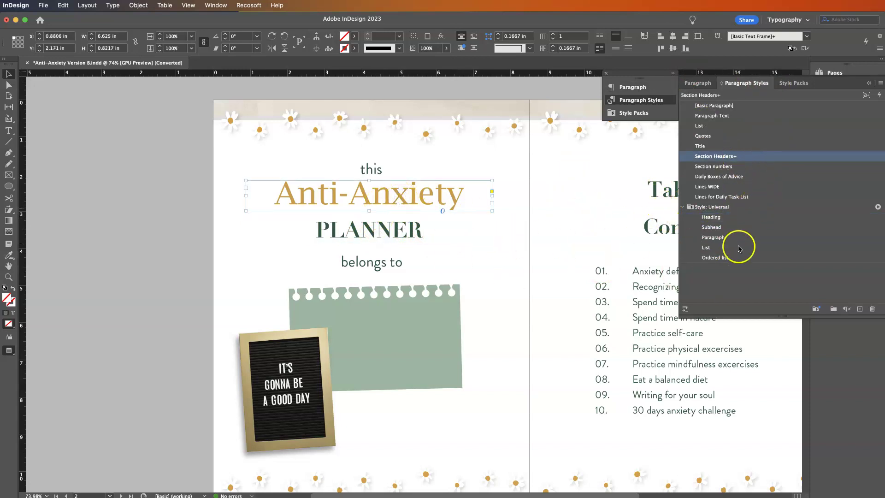
{"action": "left_click", "coordinate": [712, 218]}
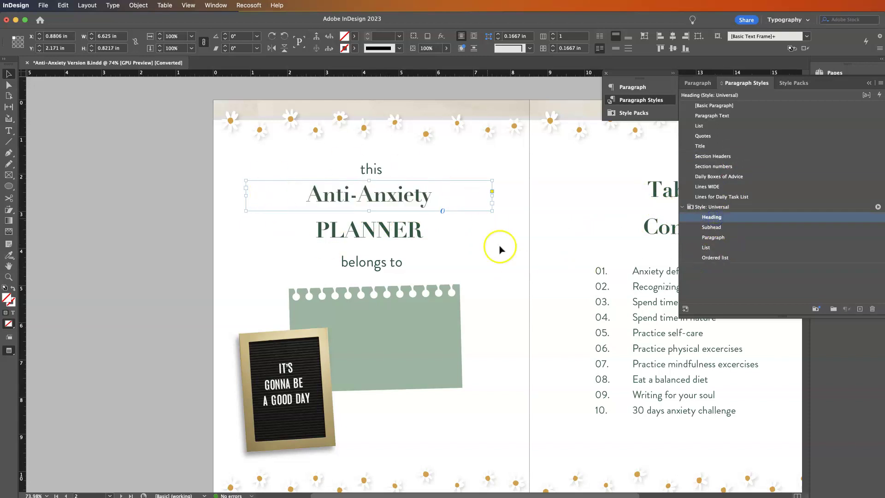
{"action": "left_click", "coordinate": [594, 236]}
{"action": "scroll", "coordinate": [575, 322], "scroll_direction": "down", "scroll_amount": 10}
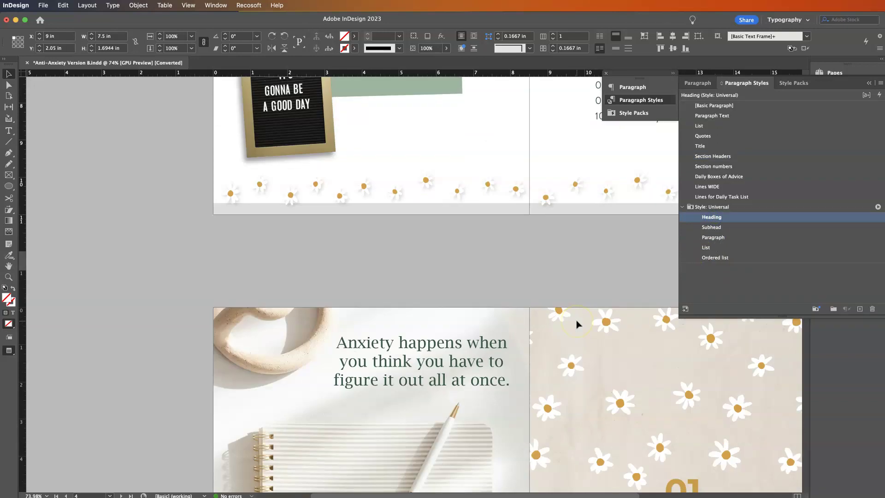
{"action": "scroll", "coordinate": [576, 320], "scroll_direction": "down", "scroll_amount": 3}
{"action": "scroll", "coordinate": [591, 302], "scroll_direction": "down", "scroll_amount": 5}
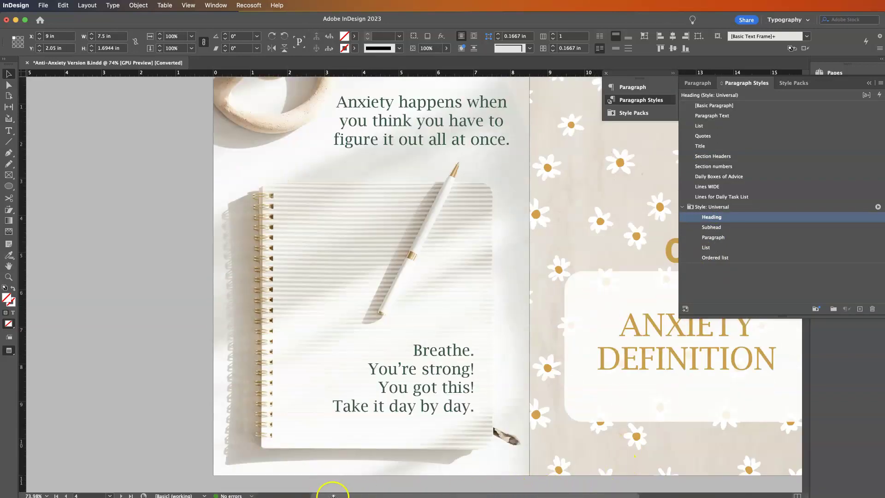
{"action": "left_click_drag", "start_coordinate": [337, 496], "coordinate": [419, 494]}
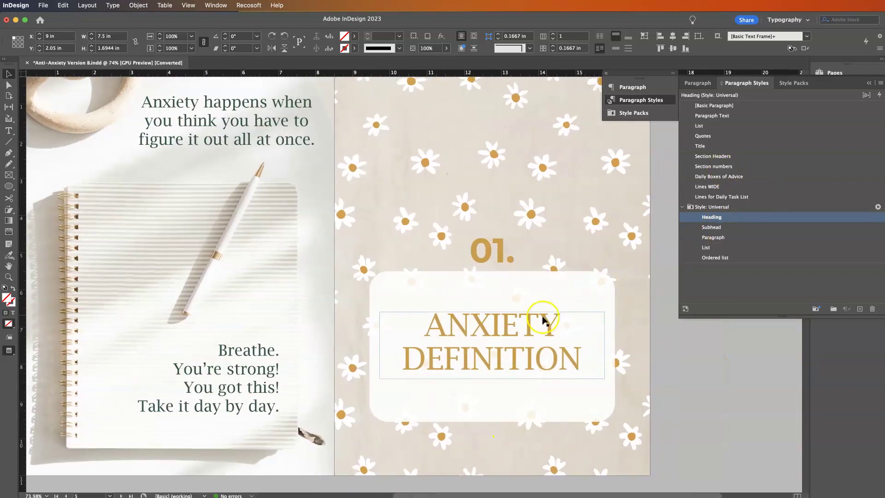
{"action": "left_click", "coordinate": [526, 332]}
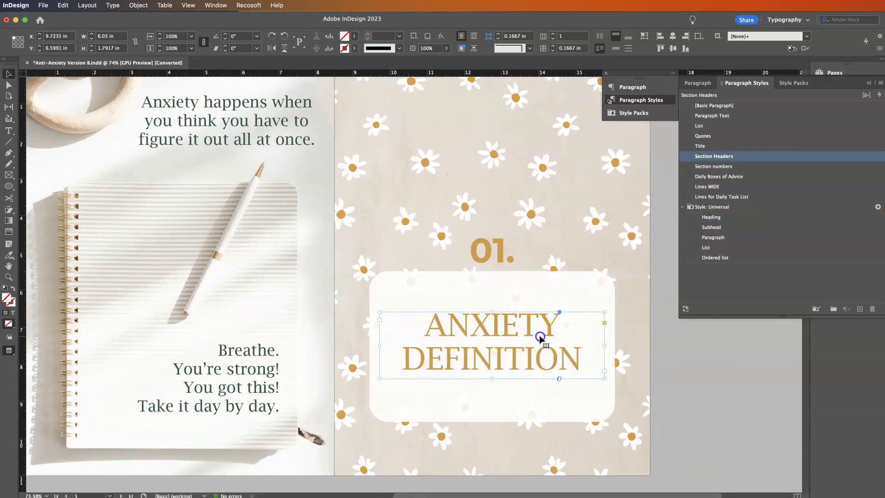
{"action": "left_click", "coordinate": [715, 217]}
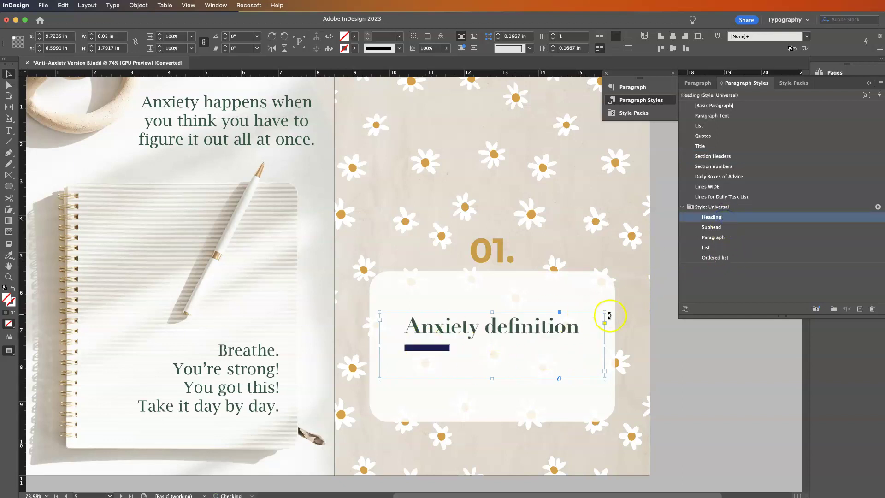
{"action": "double_click", "coordinate": [491, 378]}
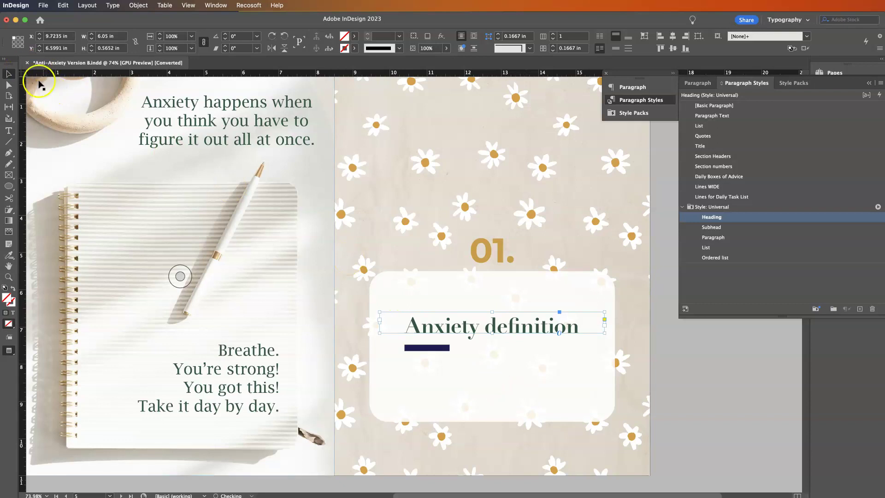
{"action": "left_click", "coordinate": [494, 361]}
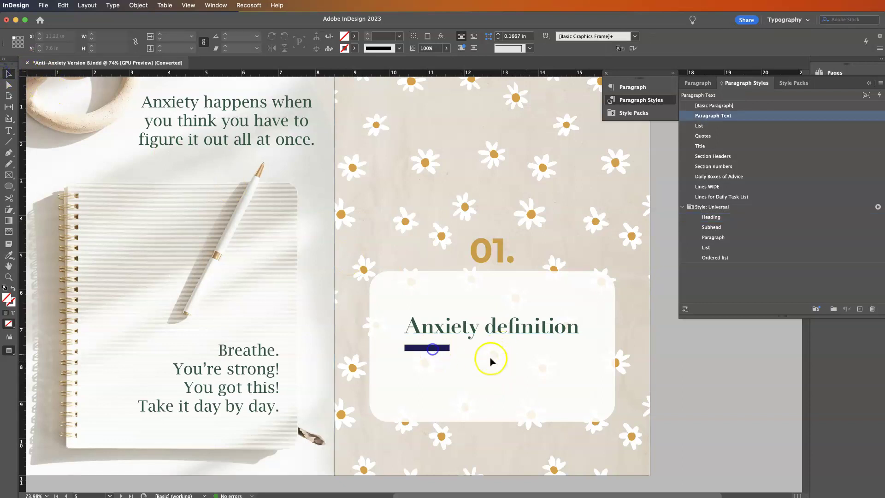
{"action": "left_click", "coordinate": [431, 349]}
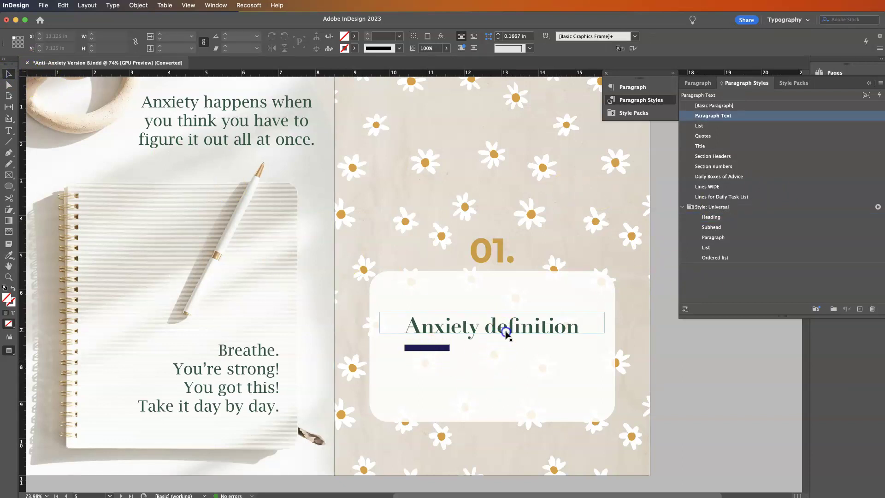
Step: Select the Anxiety definition heading frame
{"action": "left_click", "coordinate": [507, 332]}
{"action": "left_click", "coordinate": [222, 132]}
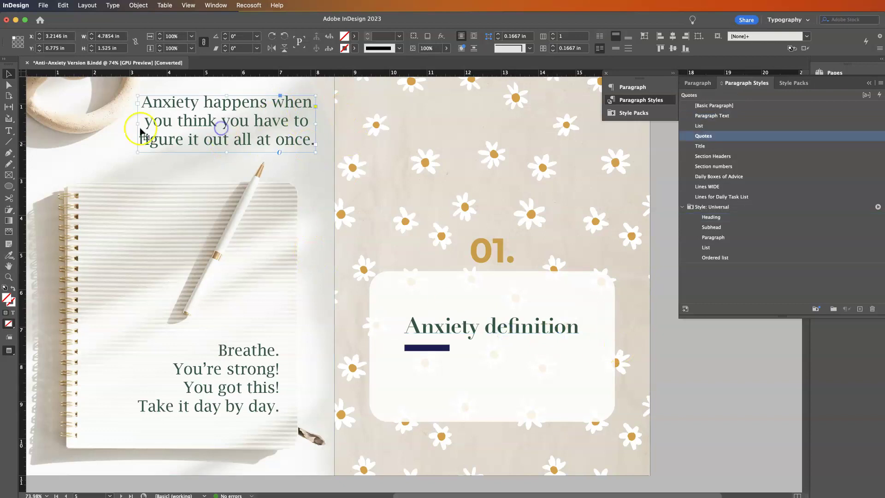
{"action": "scroll", "coordinate": [200, 175], "scroll_direction": "up", "scroll_amount": 1}
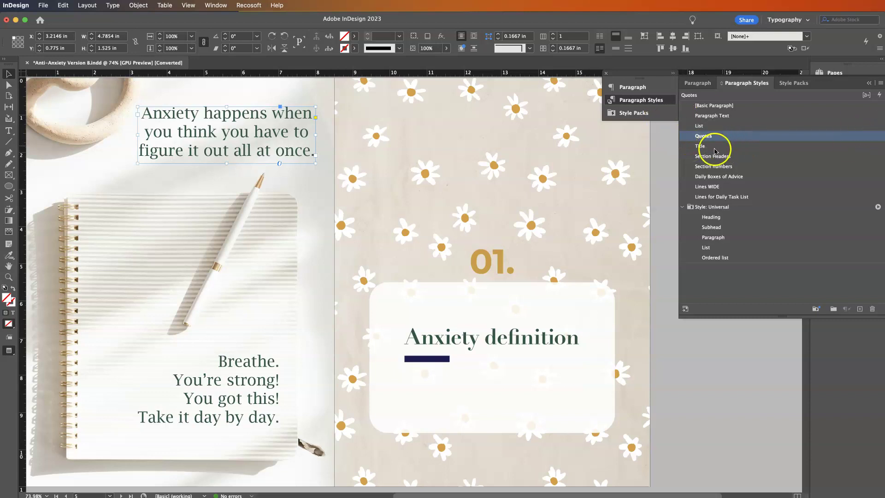
{"action": "left_click", "coordinate": [488, 335]}
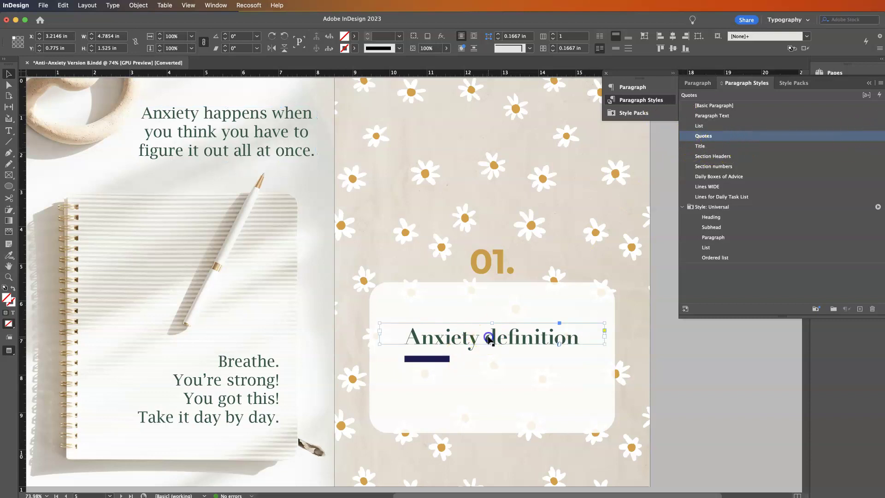
Step: Try Quotes, Heading, Paragraph Text and other styles on it, ending with Lines for Daily Task List
{"action": "left_click", "coordinate": [705, 136]}
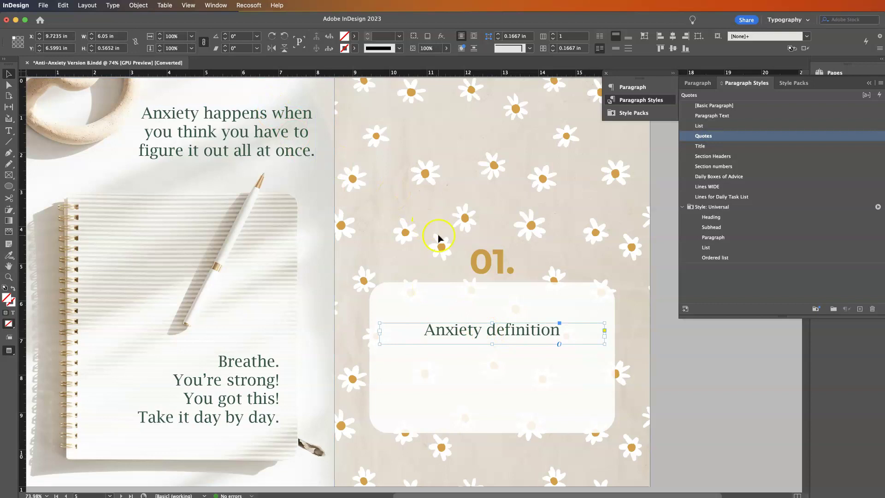
{"action": "left_click", "coordinate": [719, 216]}
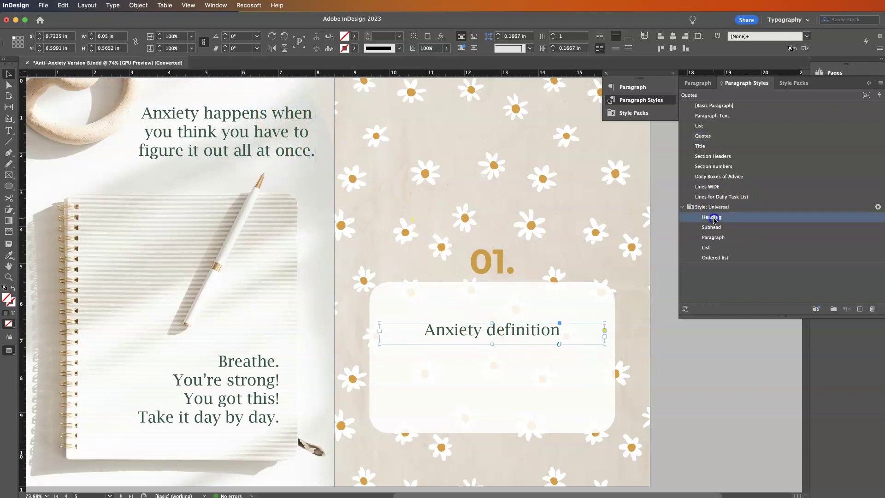
{"action": "left_click", "coordinate": [717, 116]}
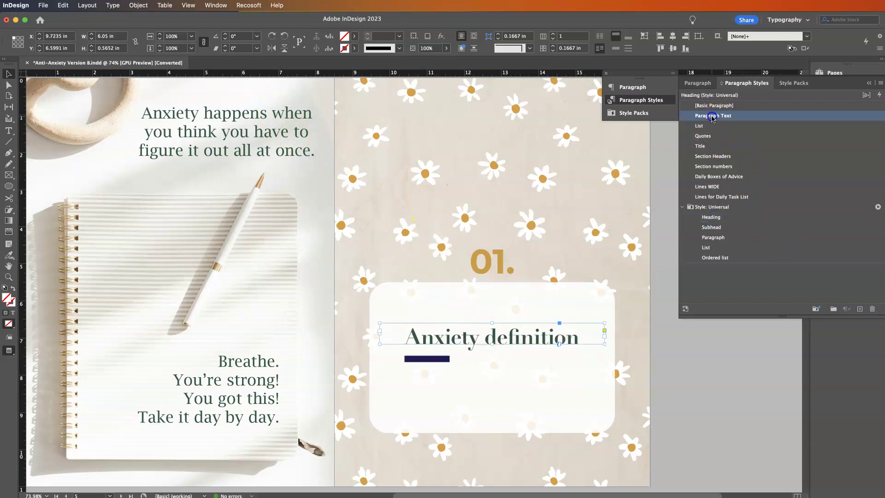
{"action": "left_click", "coordinate": [717, 167]}
{"action": "left_click", "coordinate": [734, 157]}
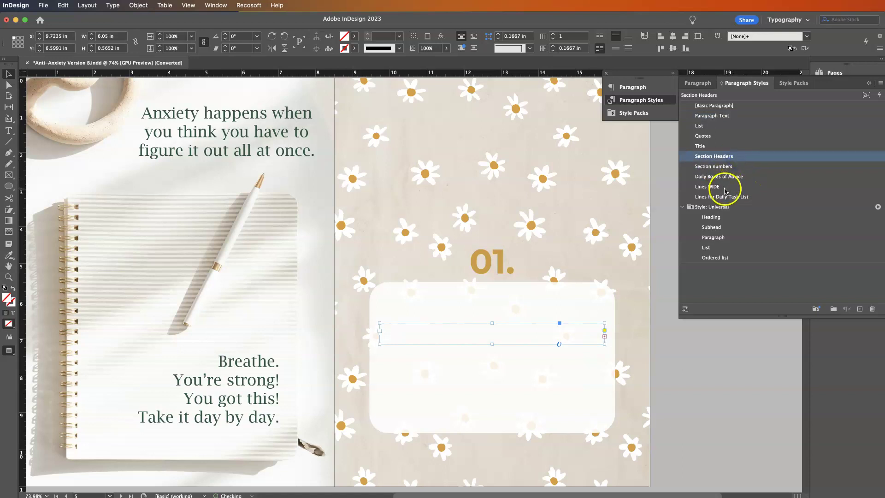
{"action": "left_click", "coordinate": [719, 187]}
{"action": "left_click", "coordinate": [720, 179]}
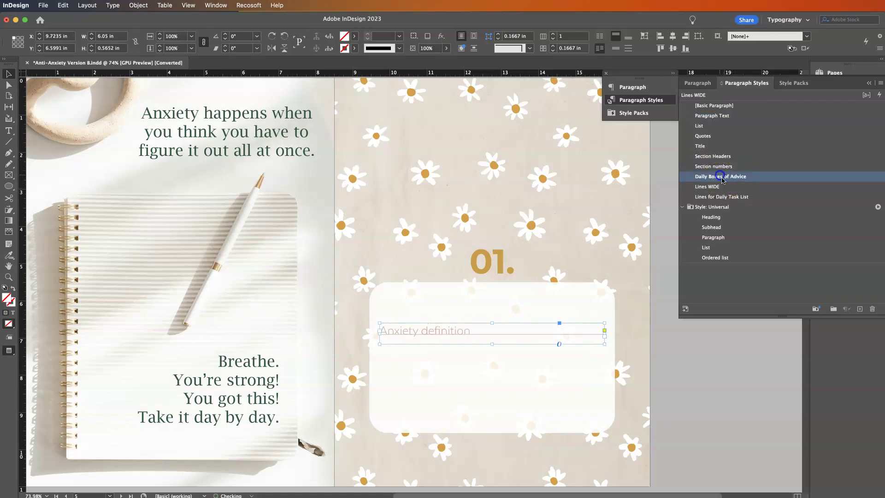
{"action": "left_click", "coordinate": [720, 198]}
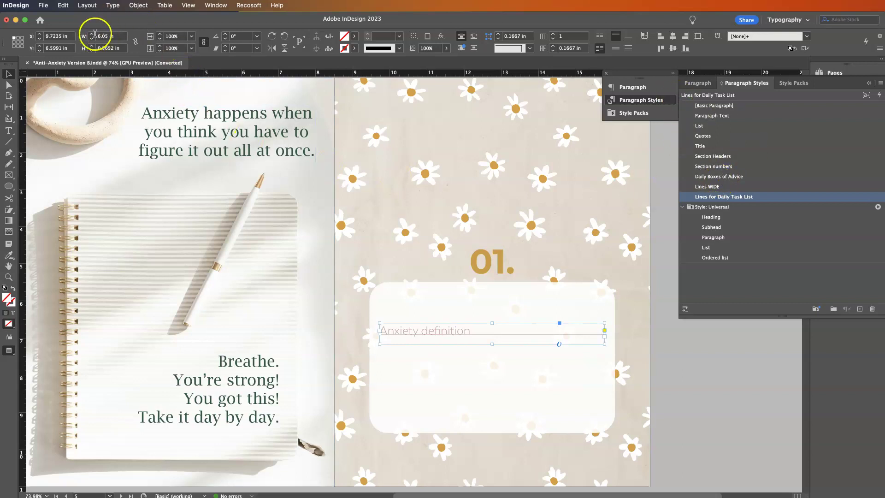
Step: Check that 'Anxiety definition' uses Texta Light 26 pt in the font list, leaving it unchanged
{"action": "left_click", "coordinate": [9, 130]}
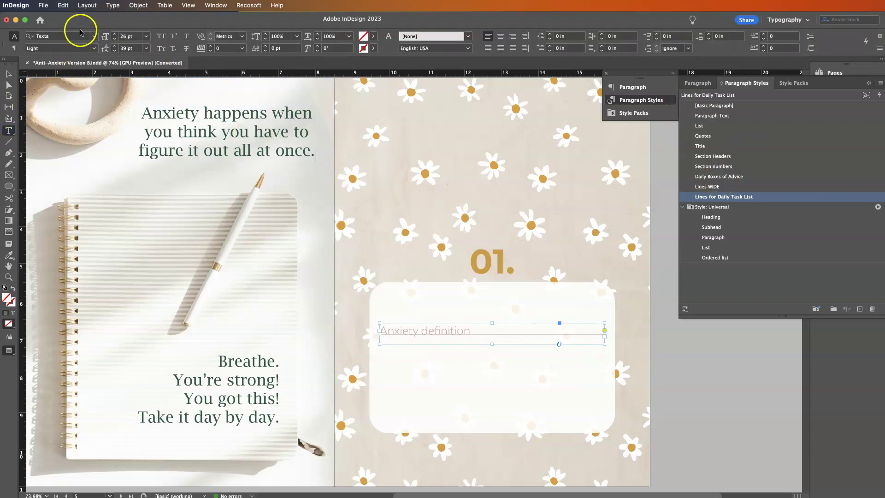
{"action": "left_click", "coordinate": [93, 35]}
{"action": "left_click", "coordinate": [87, 63]}
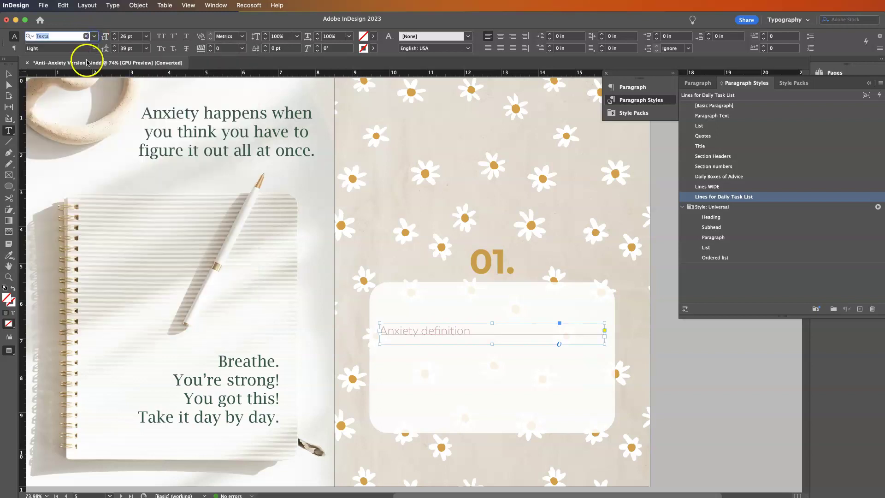
{"action": "left_click", "coordinate": [89, 36]}
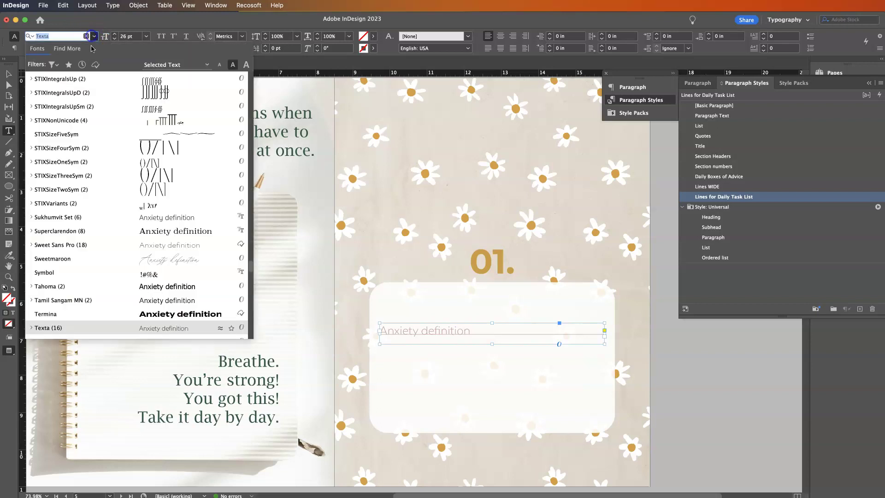
{"action": "left_click", "coordinate": [224, 22]}
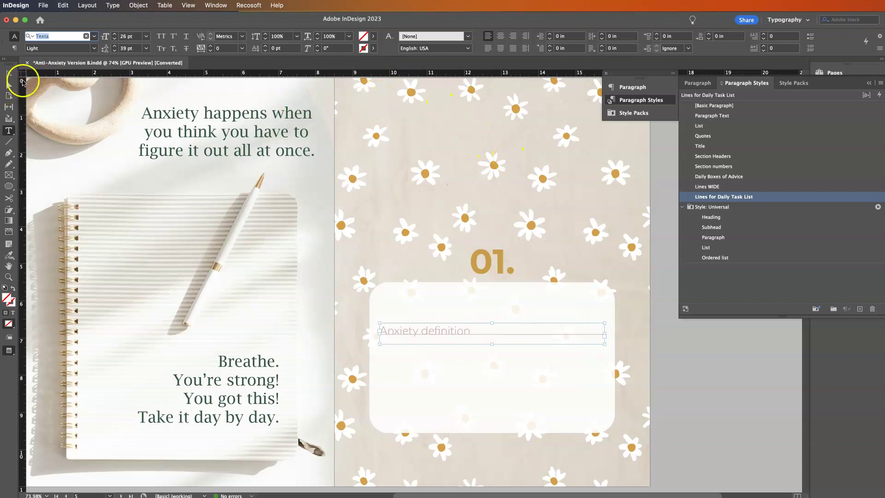
Step: Reapply Heading to 'Anxiety definition' and apply Subhead to the 'Anxiety happens' quote frame
{"action": "left_click", "coordinate": [713, 217]}
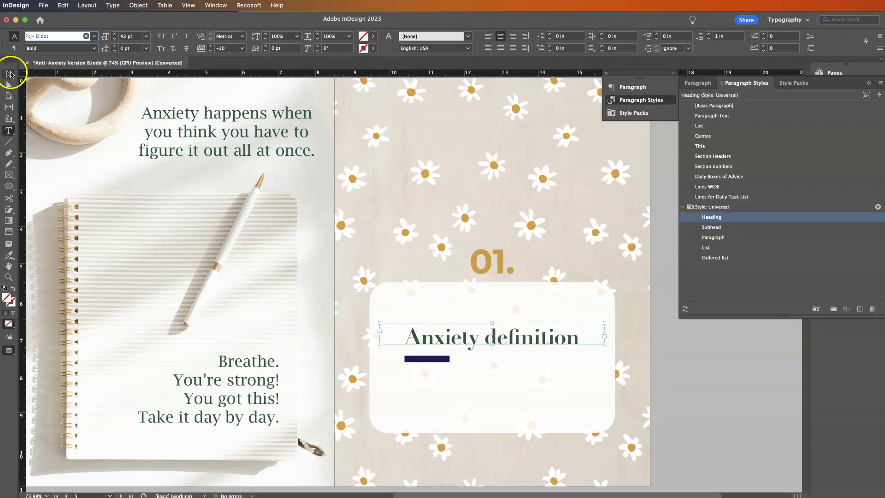
{"action": "left_click", "coordinate": [9, 74]}
{"action": "left_click", "coordinate": [275, 130]}
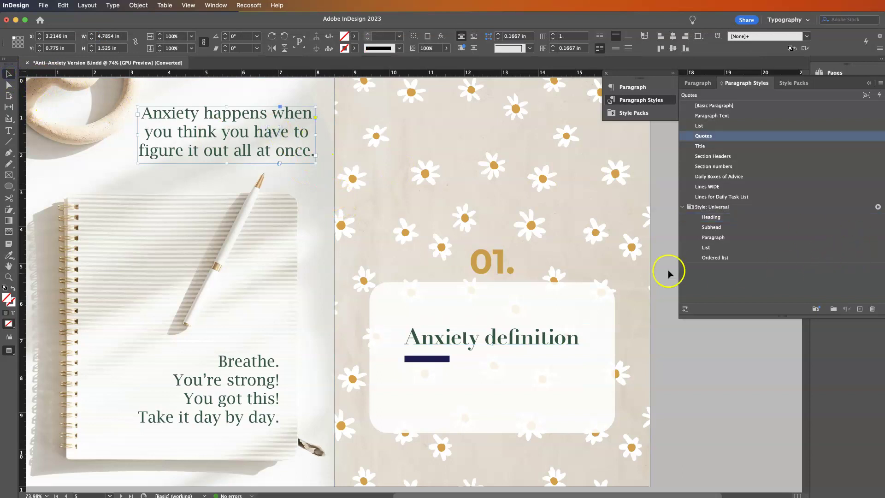
{"action": "left_click", "coordinate": [722, 228]}
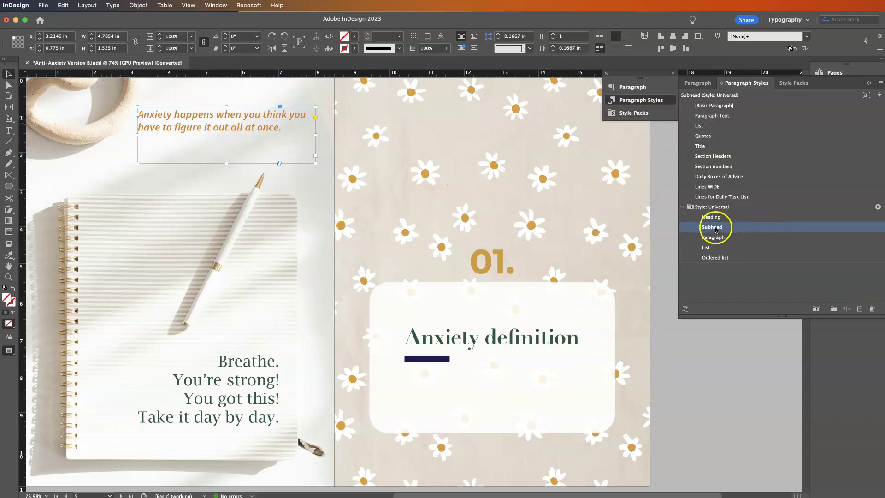
Step: Set the Subhead style's font to Bicyclette Regular
{"action": "double_click", "coordinate": [731, 231]}
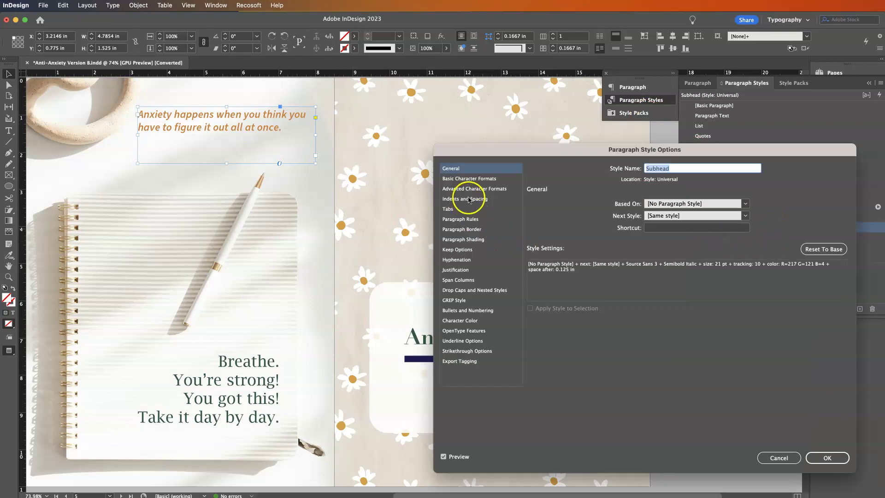
{"action": "left_click", "coordinate": [473, 179]}
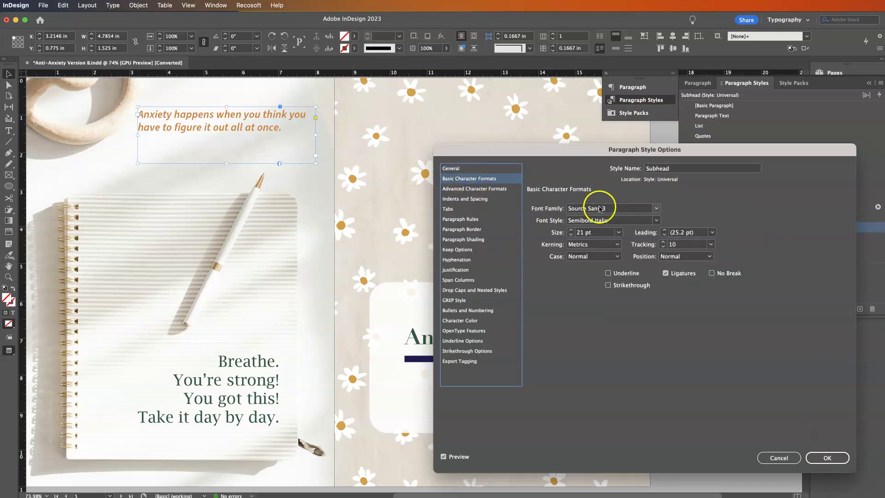
{"action": "left_click", "coordinate": [656, 209]}
{"action": "scroll", "coordinate": [627, 299], "scroll_direction": "up", "scroll_amount": 15}
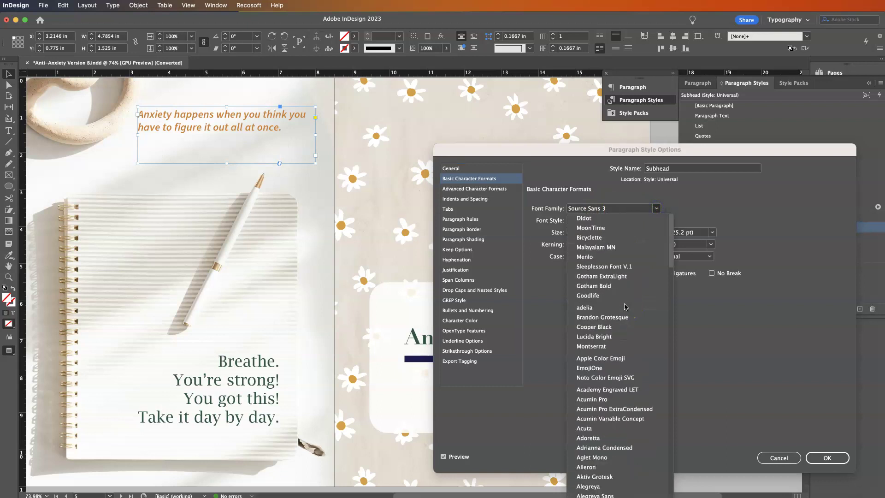
{"action": "left_click", "coordinate": [614, 238]}
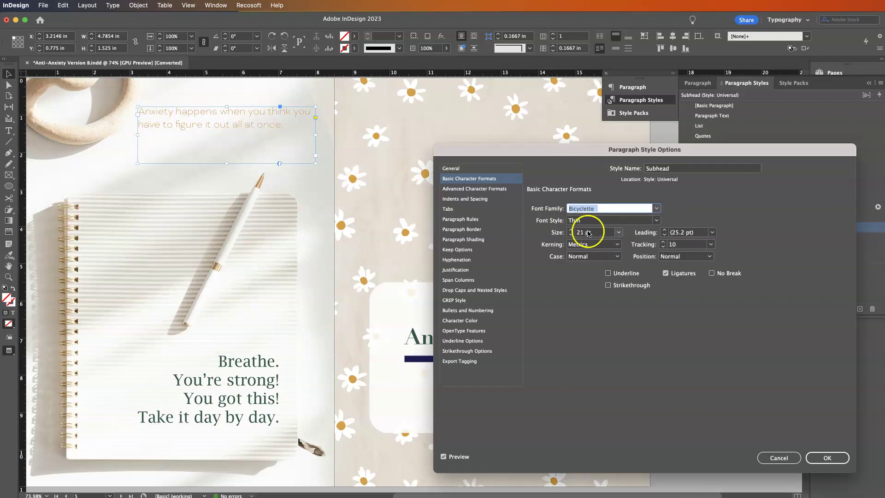
{"action": "left_click", "coordinate": [657, 221]}
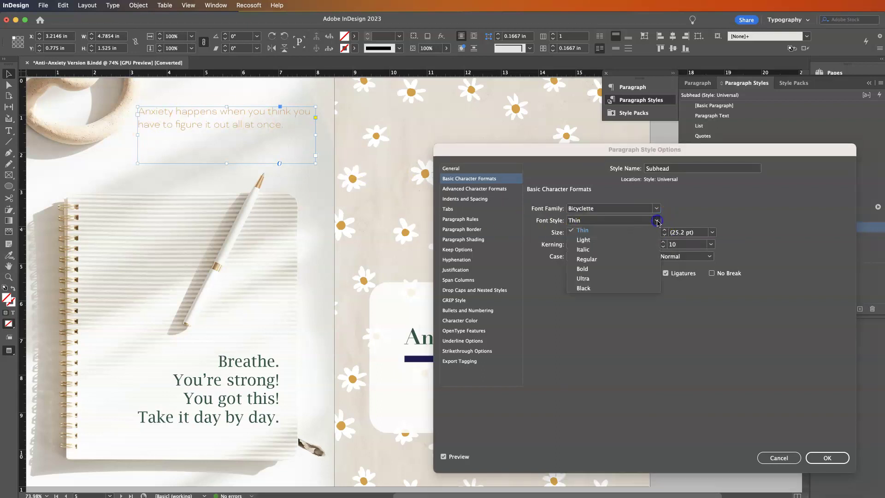
{"action": "left_click", "coordinate": [632, 269]}
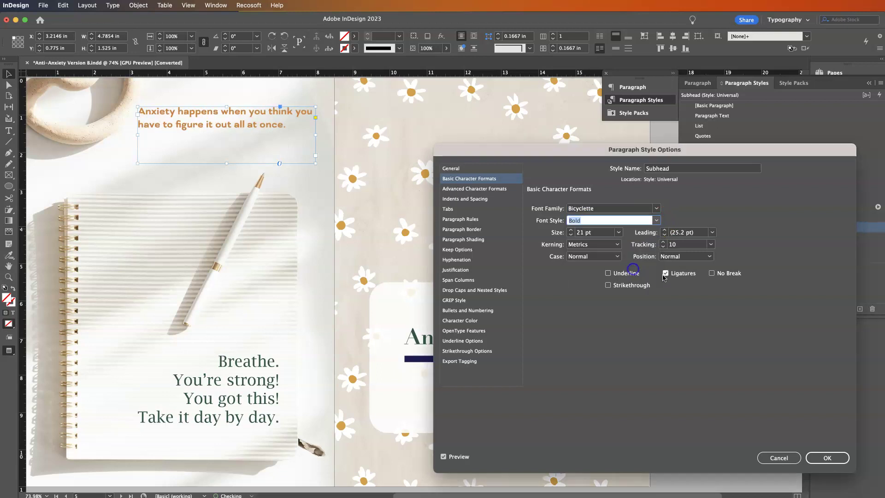
{"action": "left_click", "coordinate": [656, 220]}
{"action": "left_click", "coordinate": [624, 256]}
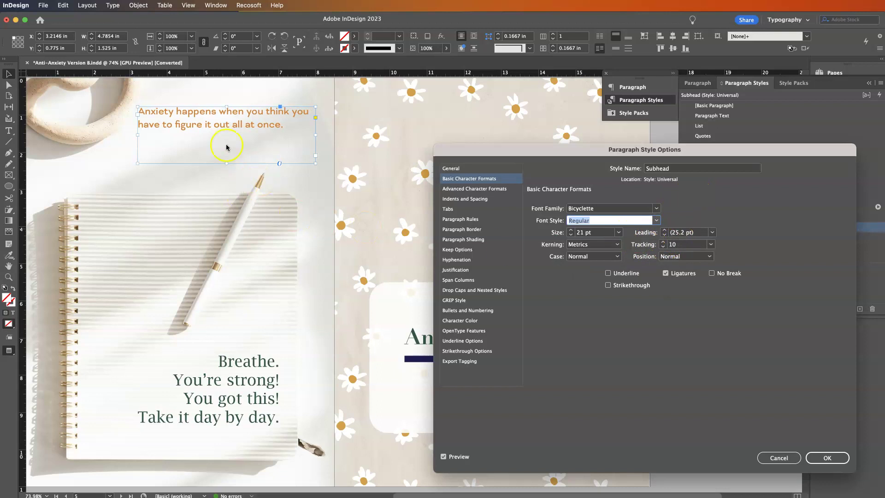
Step: Raise the Subhead size to 25 pt, set tracking to 2, and confirm
{"action": "left_click", "coordinate": [572, 230]}
{"action": "left_click", "coordinate": [572, 230]}
{"action": "left_click", "coordinate": [572, 231]}
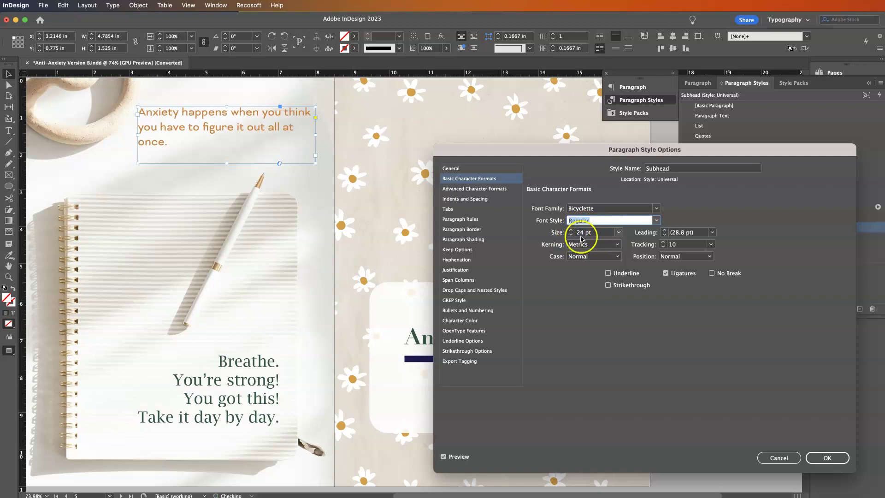
{"action": "left_click", "coordinate": [573, 230]}
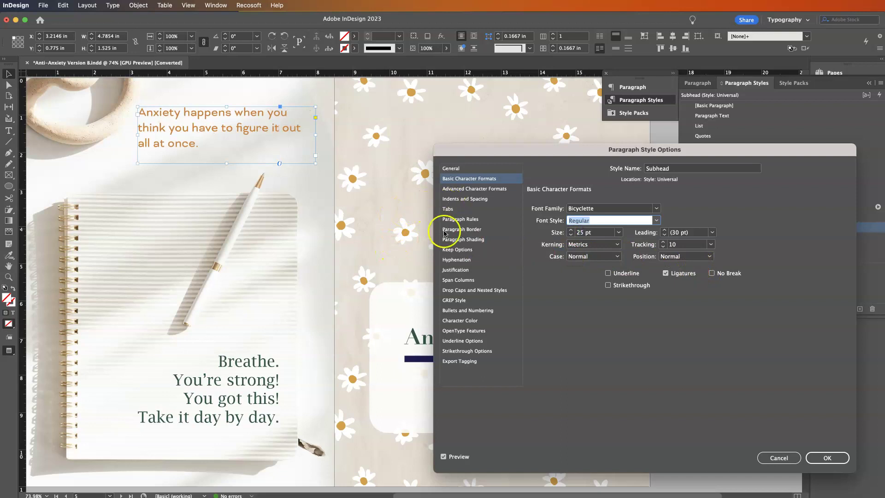
{"action": "double_click", "coordinate": [677, 245]}
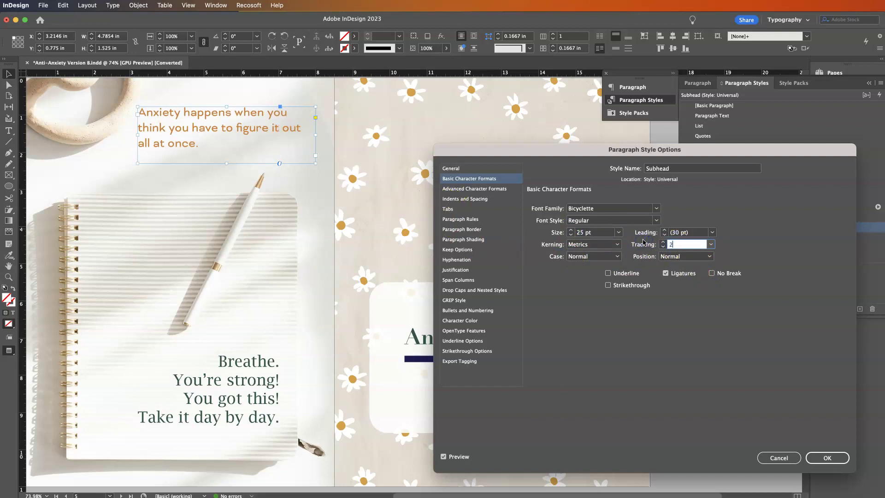
{"action": "key", "text": "Return"}
{"action": "double_click", "coordinate": [739, 228]}
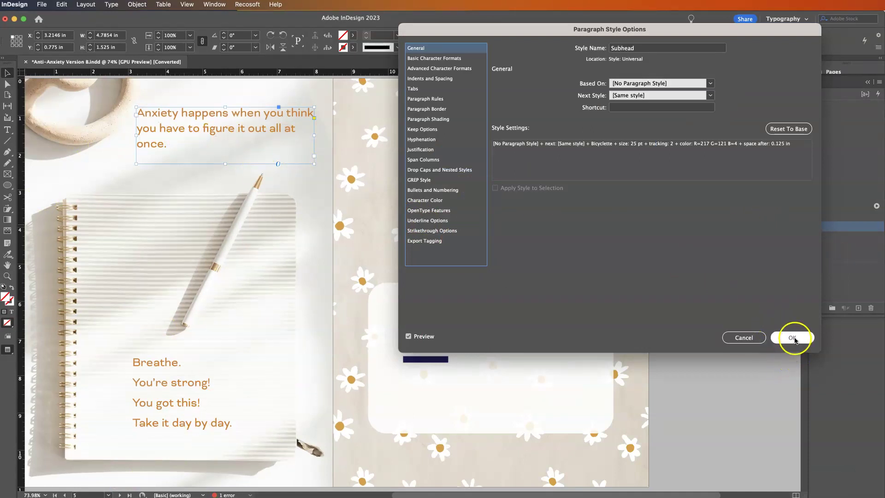
Step: Close the Subhead settings and ungroup the question heading from its statistic lines
{"action": "left_click", "coordinate": [794, 338]}
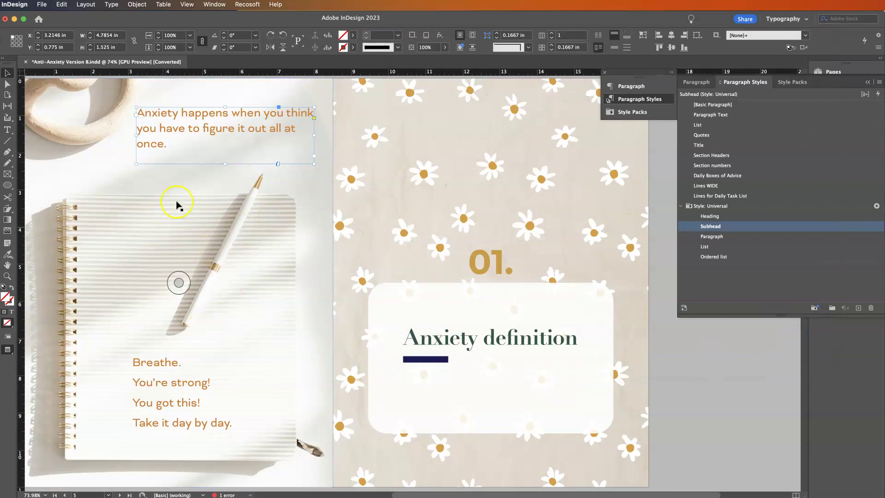
{"action": "scroll", "coordinate": [318, 438], "scroll_direction": "down", "scroll_amount": 12}
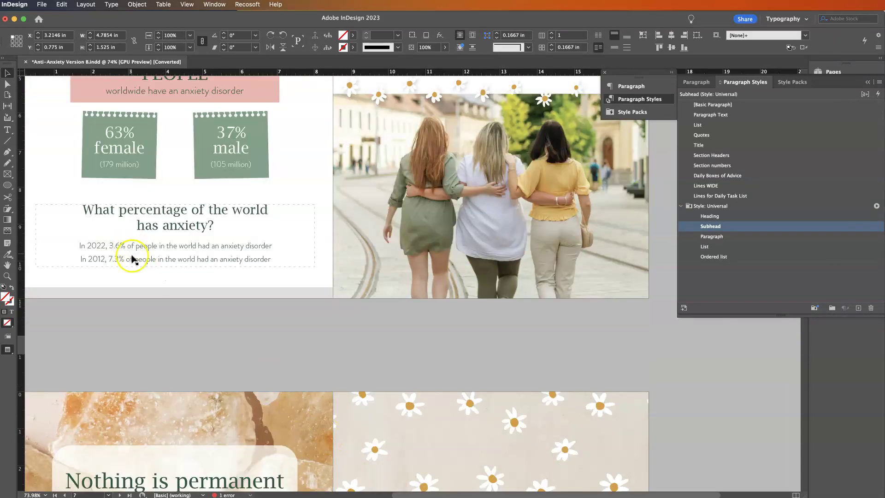
{"action": "scroll", "coordinate": [133, 259], "scroll_direction": "up", "scroll_amount": 1}
{"action": "left_click", "coordinate": [176, 280]}
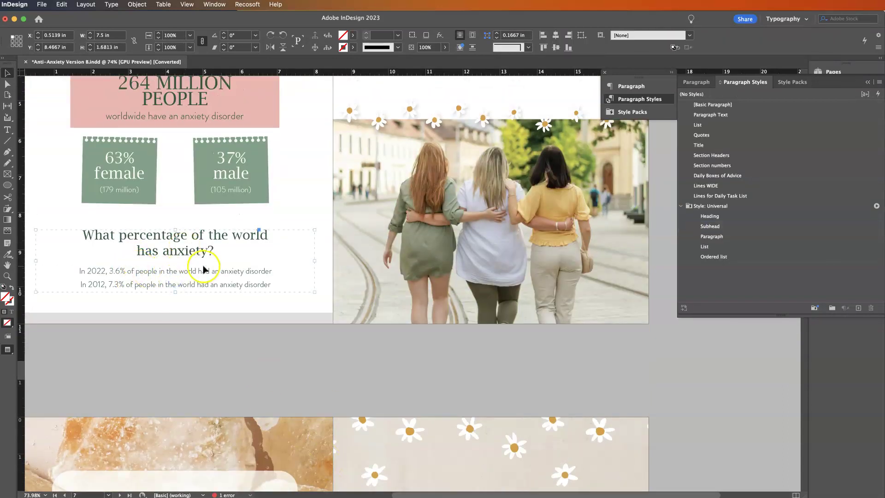
{"action": "double_click", "coordinate": [204, 269]}
{"action": "left_click", "coordinate": [190, 253]}
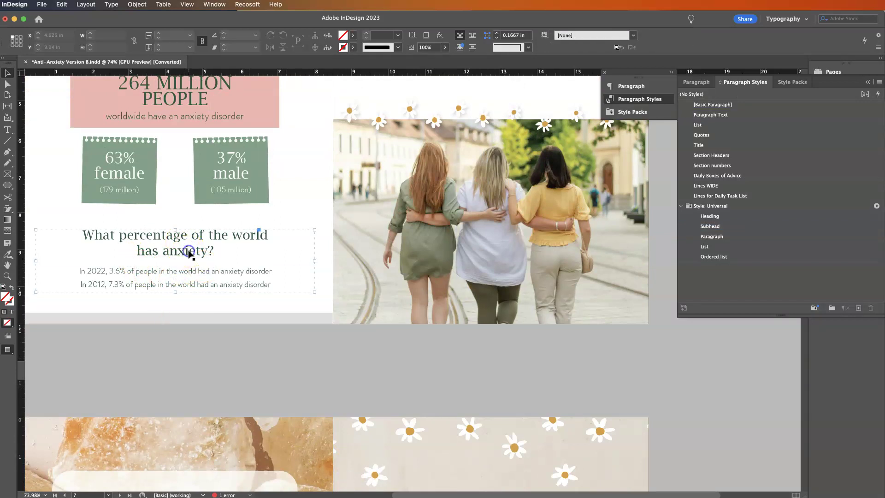
{"action": "right_click", "coordinate": [186, 249]}
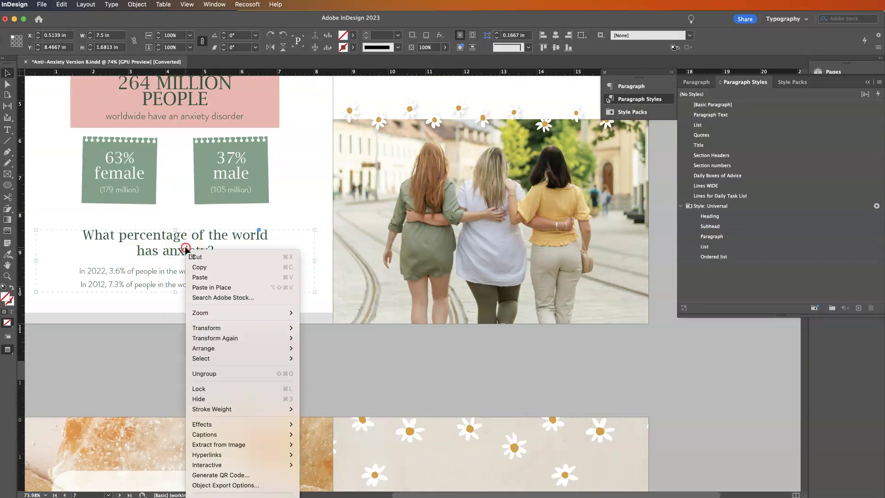
{"action": "left_click", "coordinate": [204, 373]}
Step: Fit the 2022/2012 statistic lines frame and give it the Paragraph style
{"action": "left_click", "coordinate": [248, 290]}
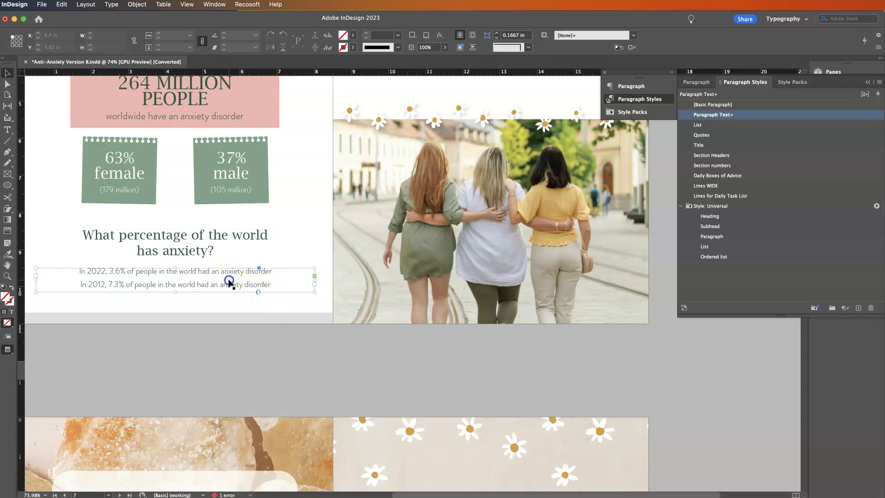
{"action": "left_click", "coordinate": [717, 228]}
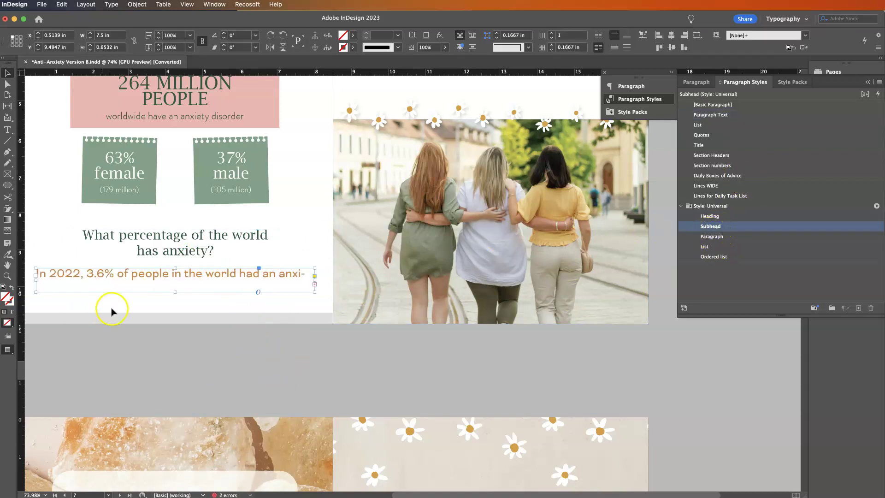
{"action": "double_click", "coordinate": [174, 293]}
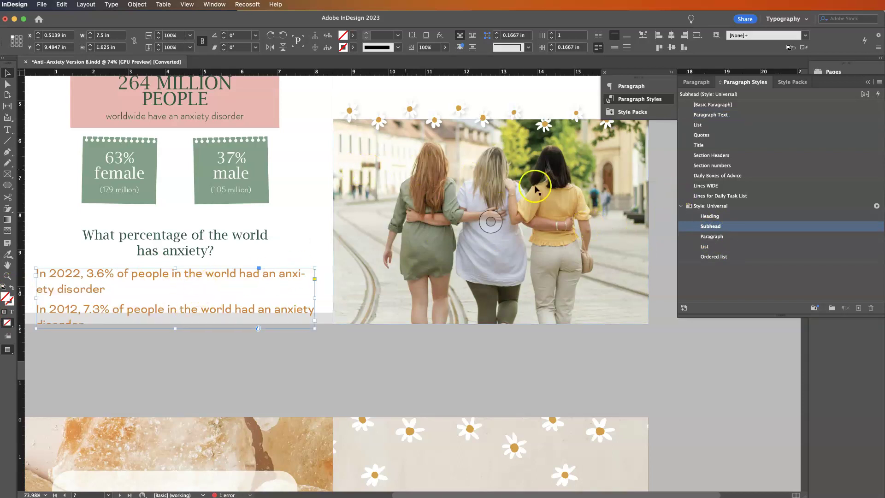
{"action": "left_click", "coordinate": [720, 236]}
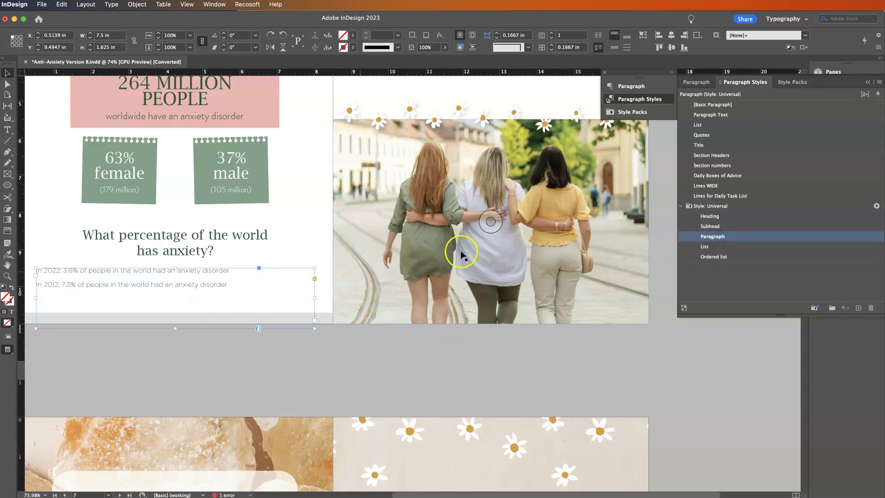
Step: Increase the Paragraph style's font size to 17 pt
{"action": "double_click", "coordinate": [777, 236]}
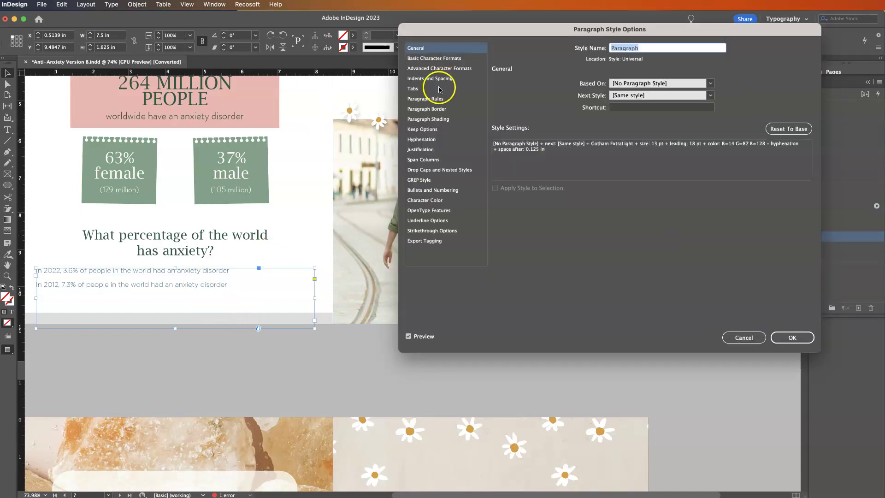
{"action": "left_click", "coordinate": [433, 59]}
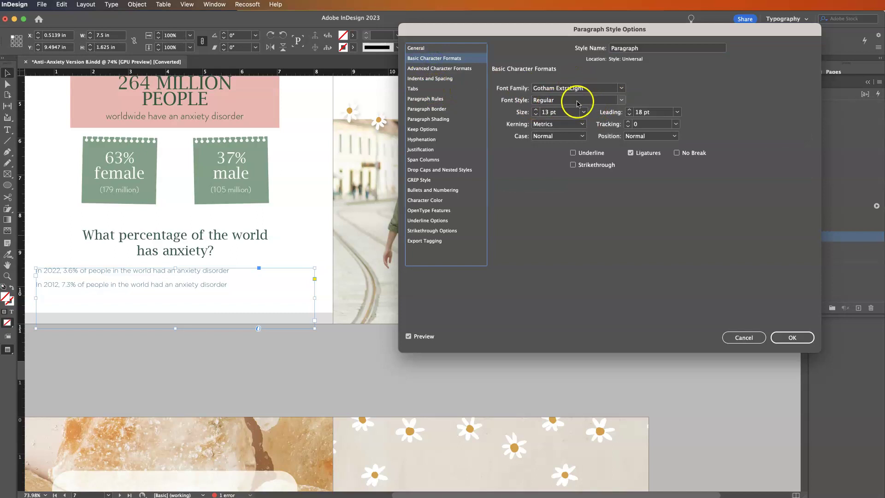
{"action": "left_click", "coordinate": [536, 110]}
{"action": "left_click", "coordinate": [536, 110]}
{"action": "left_click", "coordinate": [535, 110]}
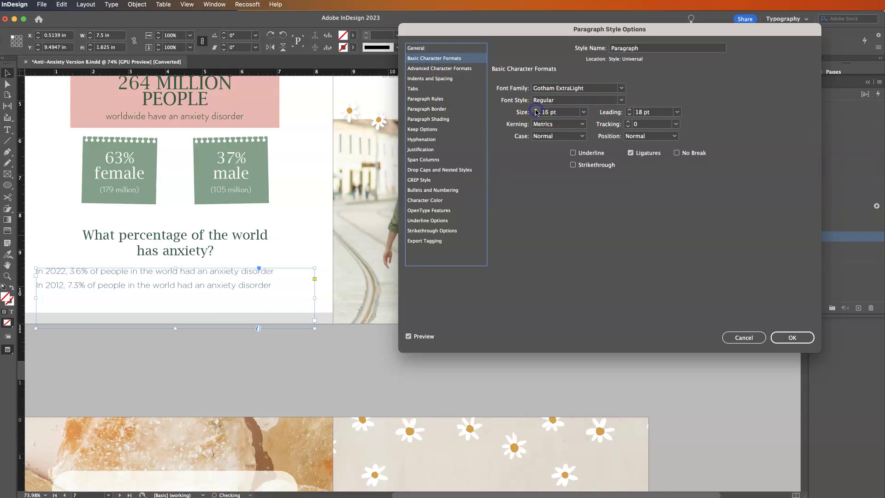
{"action": "left_click", "coordinate": [536, 109]}
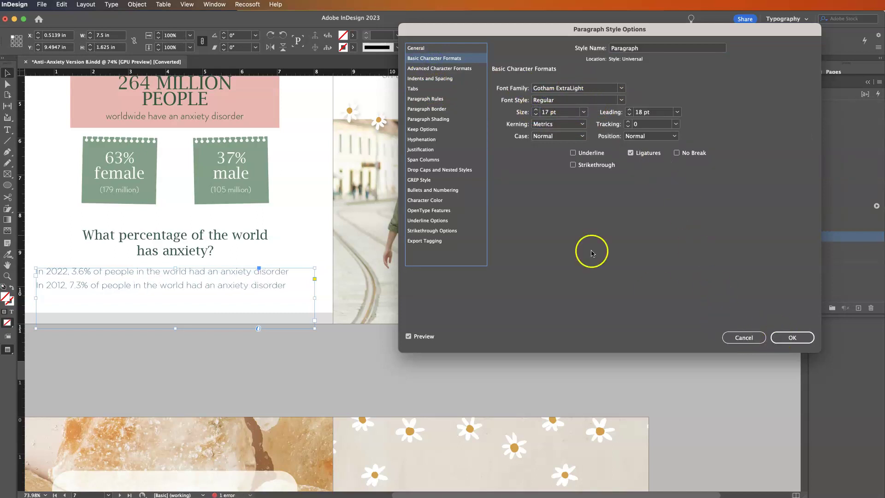
Step: Set the Paragraph style's character colour to [Black] and confirm
{"action": "left_click", "coordinate": [435, 201]}
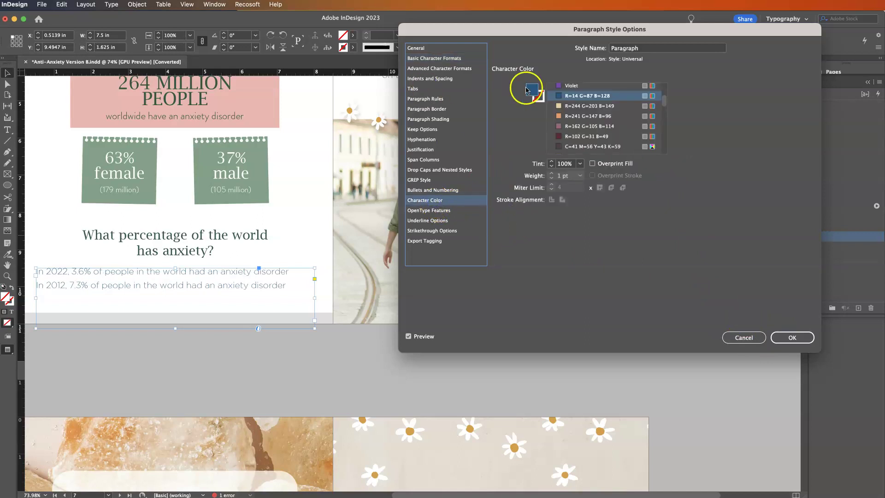
{"action": "scroll", "coordinate": [586, 122], "scroll_direction": "down", "scroll_amount": 3}
{"action": "scroll", "coordinate": [586, 123], "scroll_direction": "down", "scroll_amount": 5}
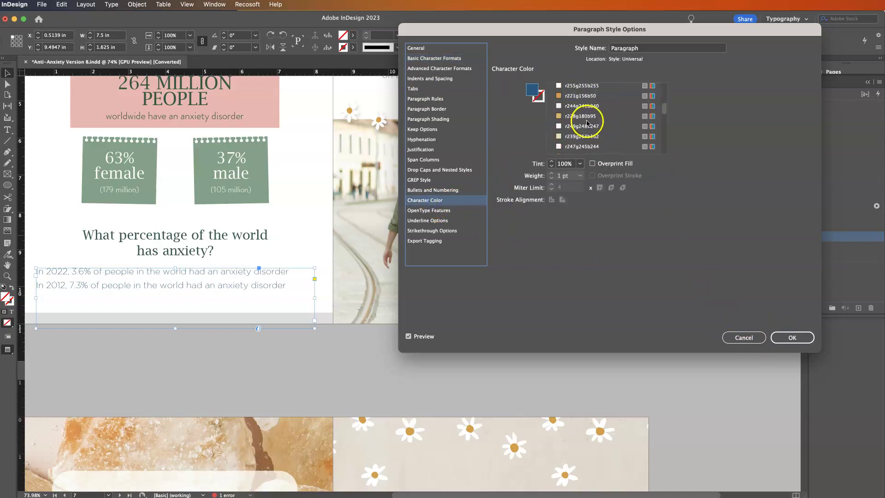
{"action": "left_click", "coordinate": [583, 107]}
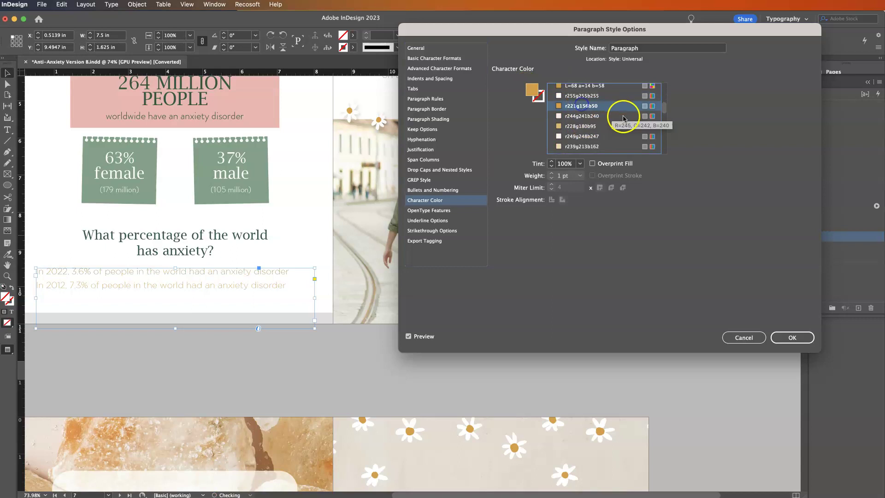
{"action": "scroll", "coordinate": [597, 118], "scroll_direction": "down", "scroll_amount": 1}
{"action": "scroll", "coordinate": [601, 124], "scroll_direction": "up", "scroll_amount": 9}
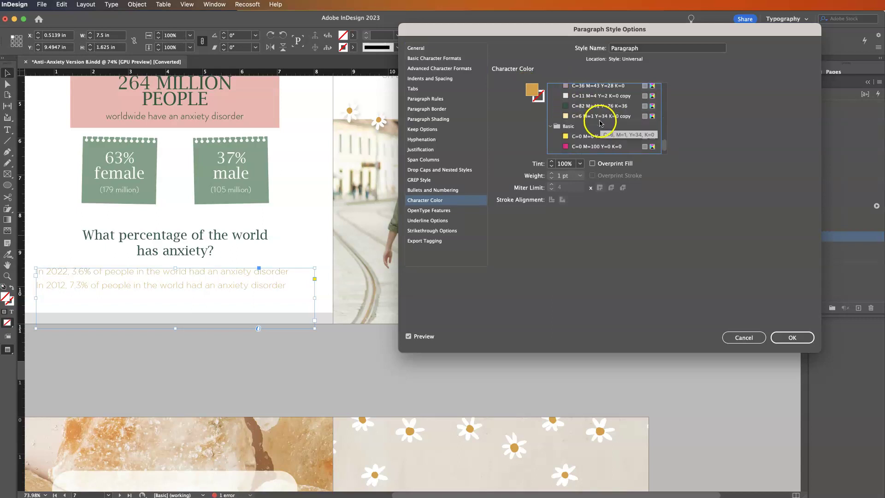
{"action": "left_click", "coordinate": [602, 98]}
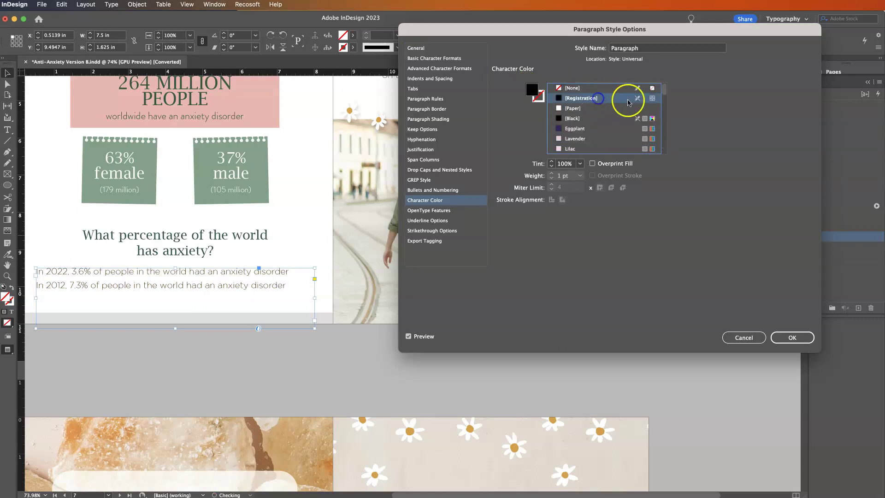
{"action": "left_click", "coordinate": [605, 118]}
{"action": "left_click", "coordinate": [792, 338]}
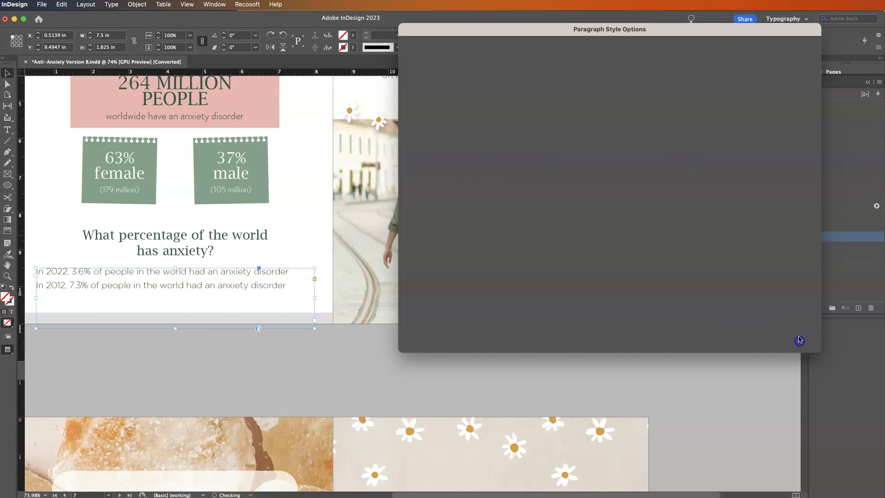
Step: Apply Subhead to 'What percentage of the world has anxiety?' and fit its frame
{"action": "left_click", "coordinate": [188, 236]}
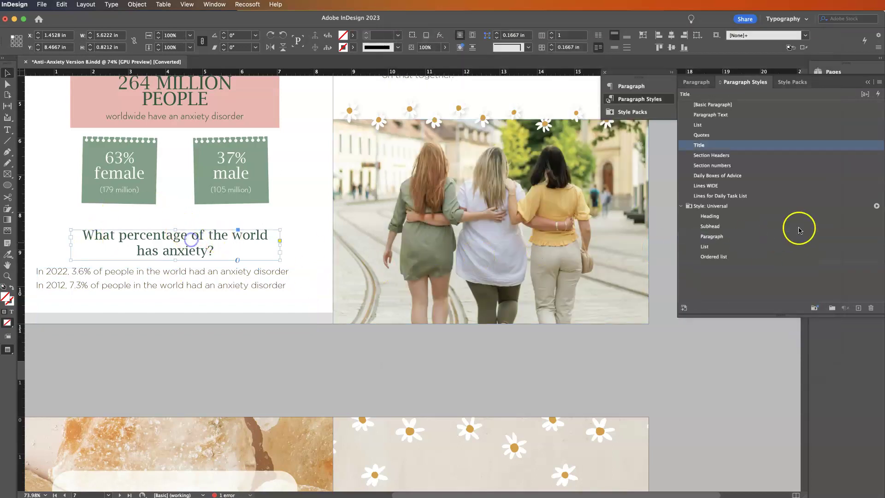
{"action": "left_click", "coordinate": [715, 227]}
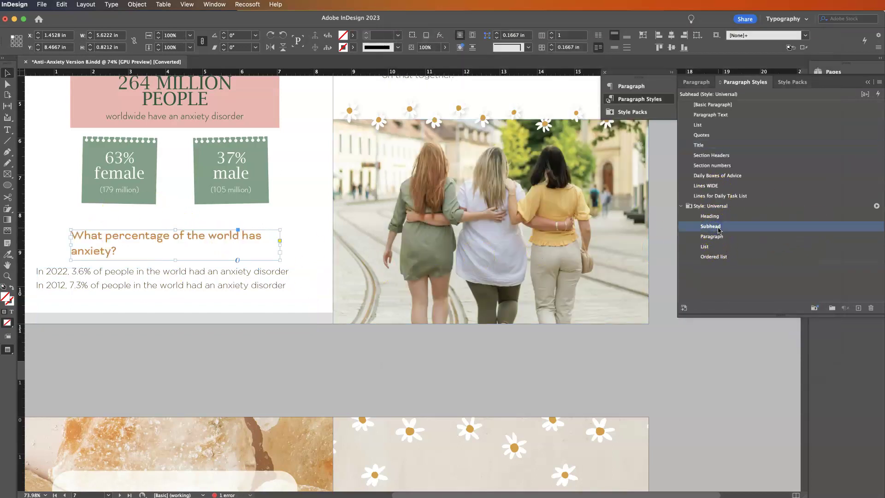
{"action": "double_click", "coordinate": [282, 261]}
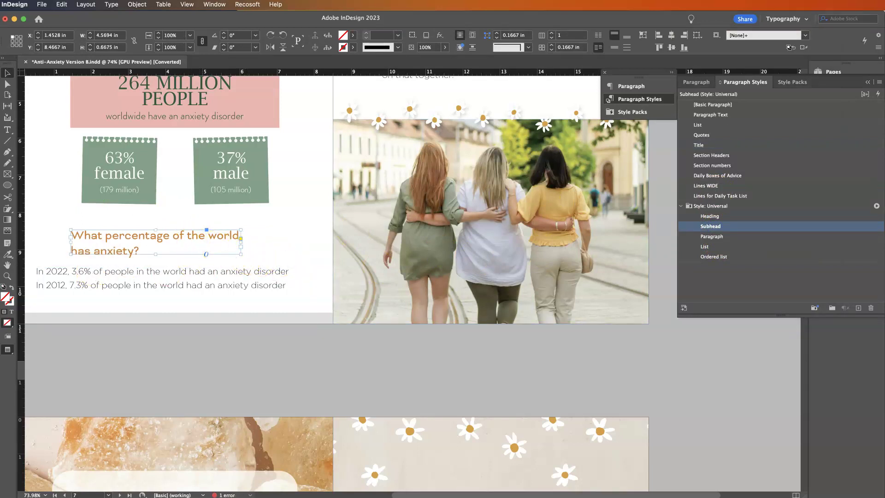
Step: Set the Subhead style's alignment to Center
{"action": "double_click", "coordinate": [730, 225]}
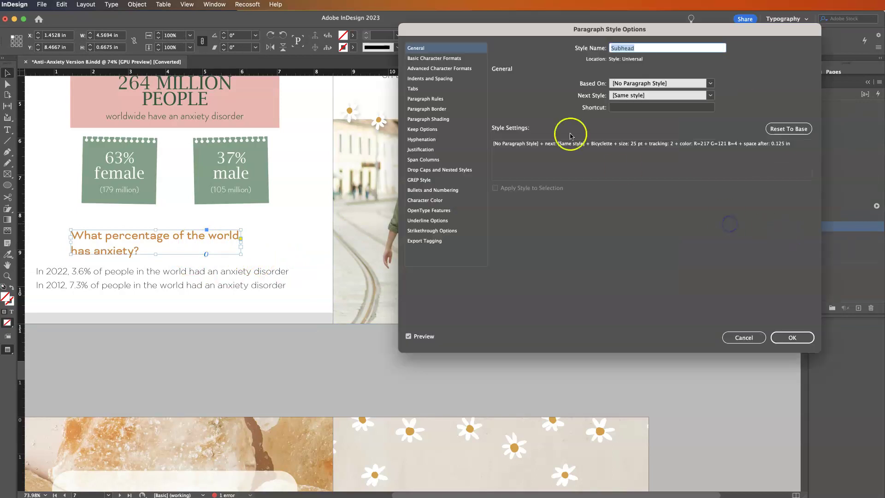
{"action": "left_click", "coordinate": [428, 79]}
{"action": "left_click", "coordinate": [588, 87]}
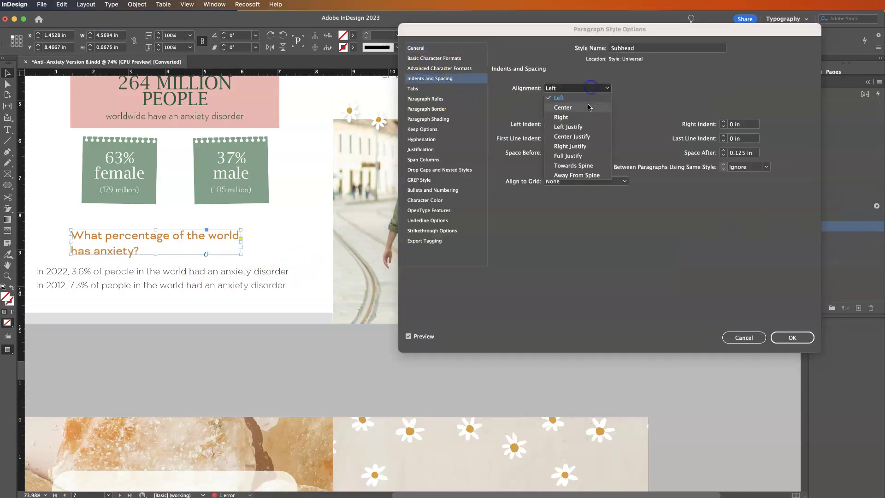
{"action": "left_click", "coordinate": [587, 106]}
{"action": "left_click", "coordinate": [792, 338]}
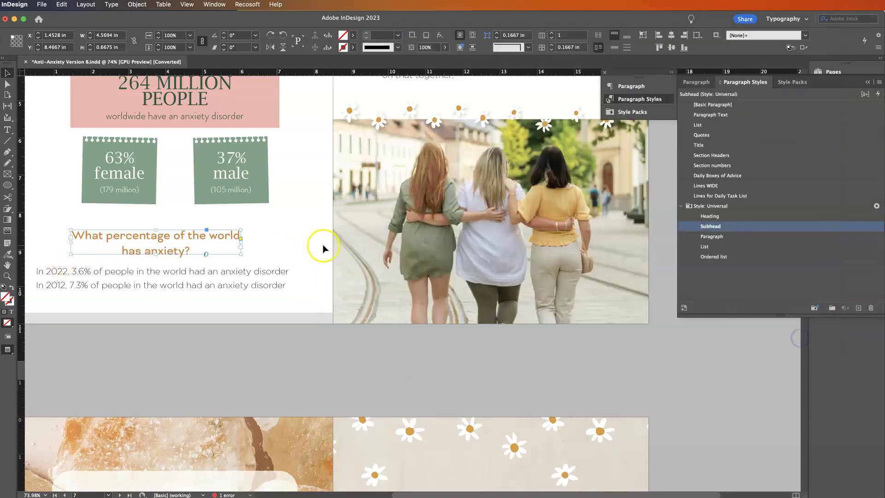
{"action": "left_click", "coordinate": [322, 248]}
{"action": "scroll", "coordinate": [254, 229], "scroll_direction": "up", "scroll_amount": 3}
Step: Ungroup the '264 MILLION PEOPLE' box and apply the Heading style to its text
{"action": "left_click", "coordinate": [203, 136]}
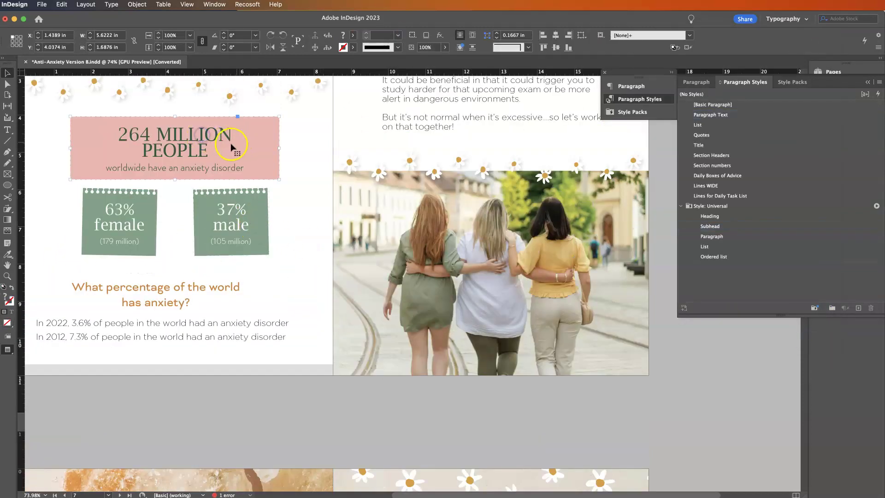
{"action": "right_click", "coordinate": [202, 144]}
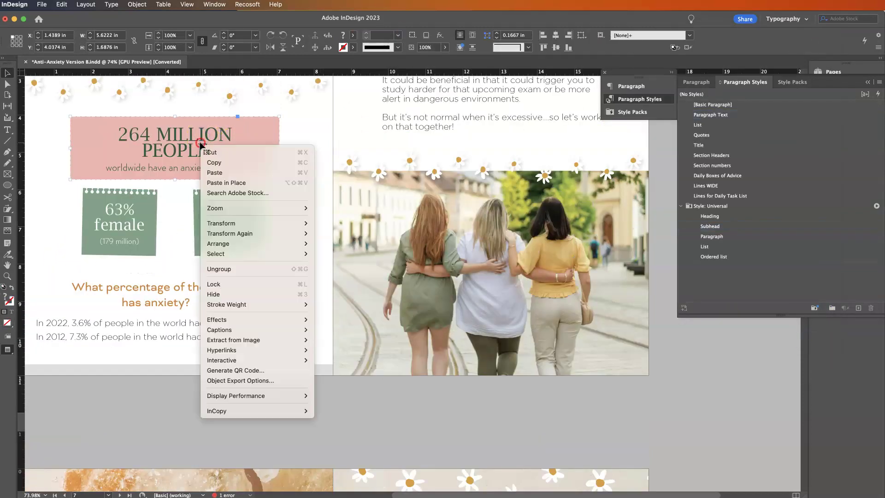
{"action": "left_click", "coordinate": [240, 268]}
{"action": "left_click", "coordinate": [307, 148]}
{"action": "left_click", "coordinate": [188, 148]}
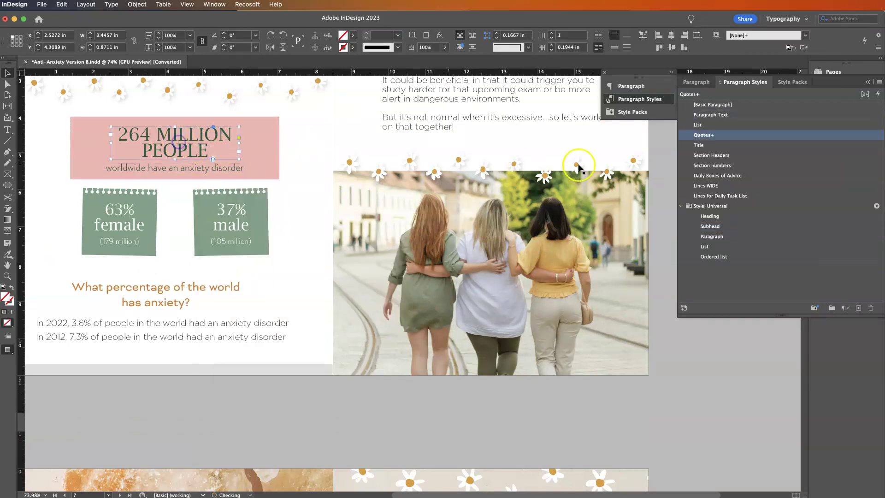
{"action": "left_click", "coordinate": [721, 217]}
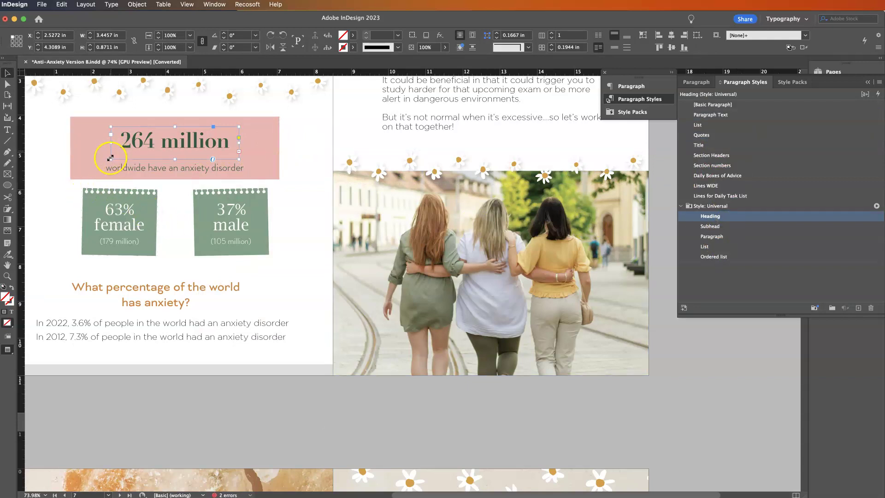
Step: Widen the frame, join '264 million people' onto one line, and nudge it left
{"action": "left_click_drag", "start_coordinate": [109, 160], "coordinate": [10, 184]}
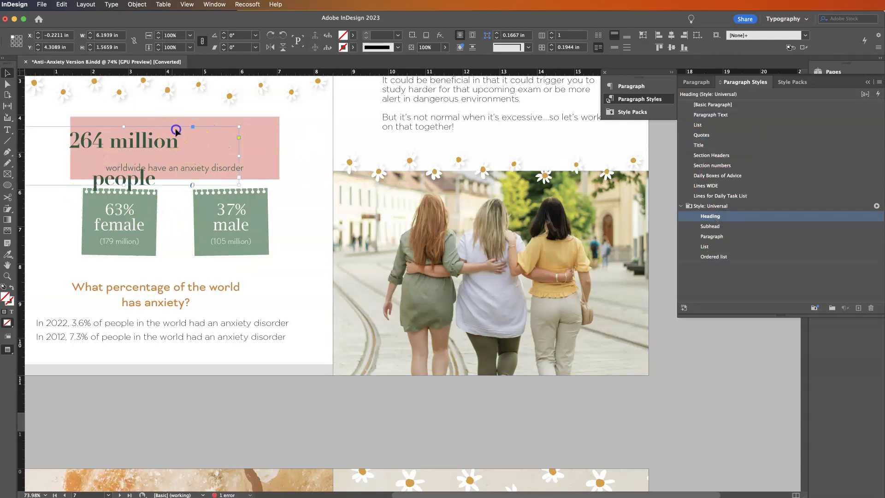
{"action": "mouse_move", "coordinate": [176, 131]}
{"action": "left_mouse_down"}
{"action": "mouse_move", "coordinate": [238, 123]}
{"action": "mouse_move", "coordinate": [217, 135]}
{"action": "mouse_move", "coordinate": [172, 137]}
{"action": "left_mouse_up"}
{"action": "left_click_drag", "start_coordinate": [258, 150], "coordinate": [371, 154]}
{"action": "left_click", "coordinate": [233, 137]}
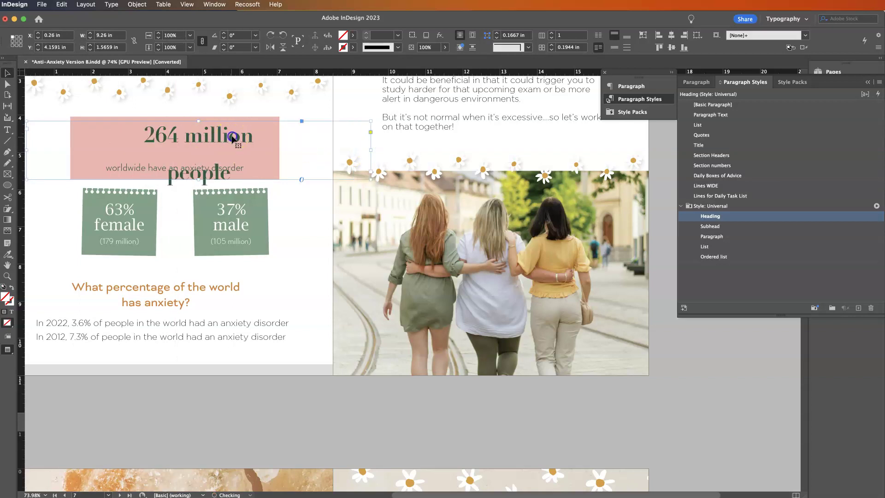
{"action": "double_click", "coordinate": [277, 142]}
{"action": "key", "text": "Delete"}
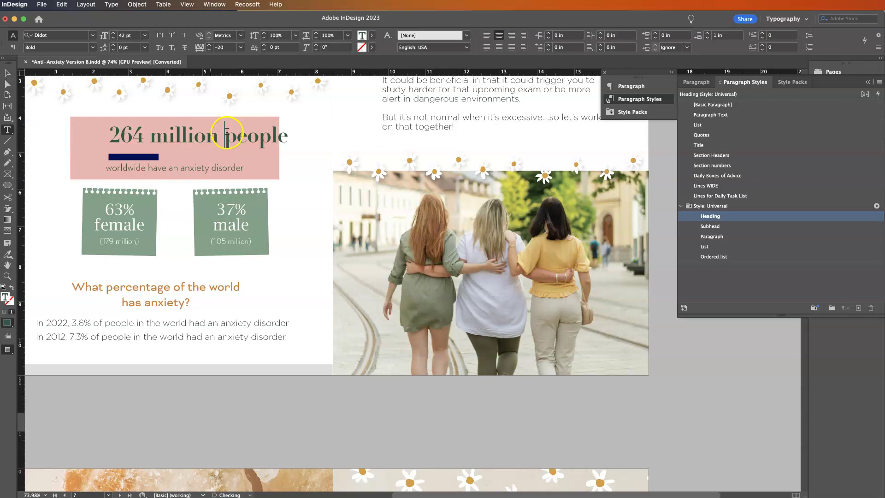
{"action": "key", "text": "Escape"}
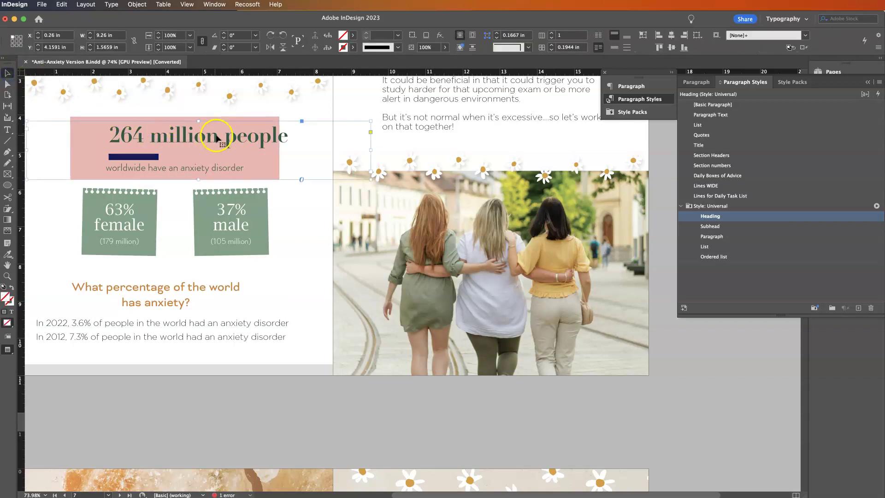
{"action": "left_click_drag", "start_coordinate": [216, 134], "coordinate": [198, 134]}
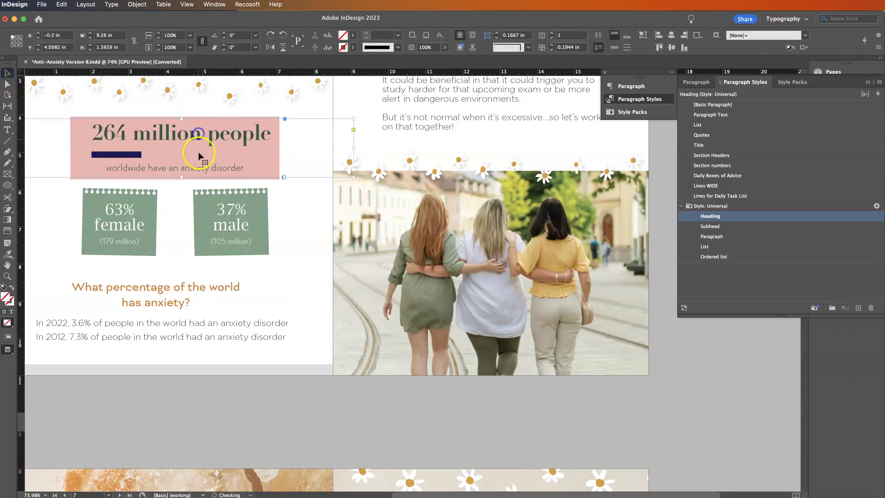
{"action": "left_click", "coordinate": [203, 169]}
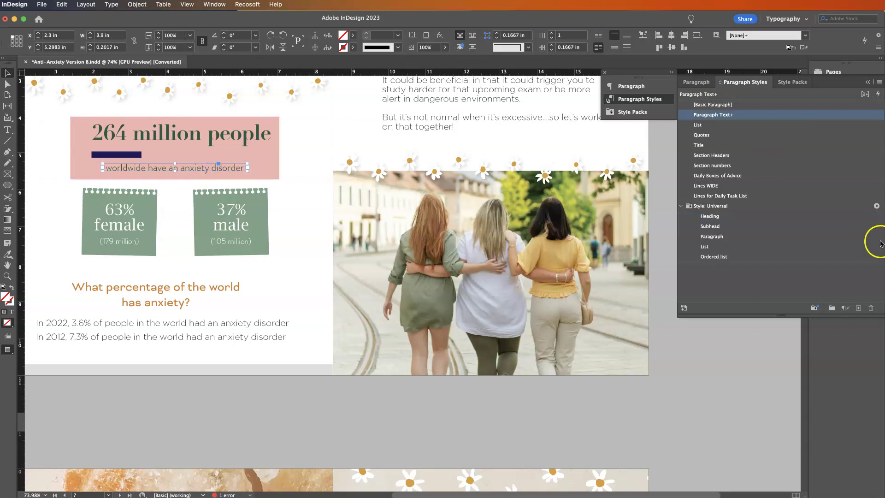
Step: Apply the Paragraph style to the 'worldwide have an anxiety disorder' line
{"action": "left_click", "coordinate": [713, 237]}
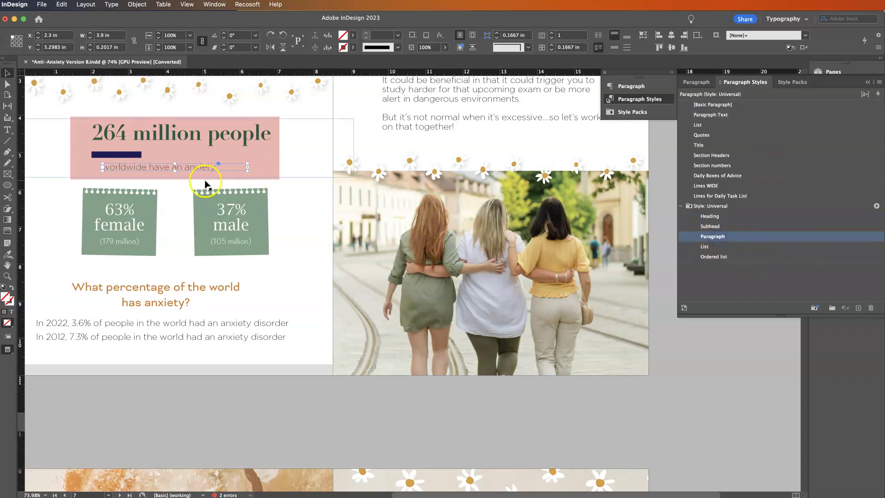
{"action": "left_click", "coordinate": [173, 209]}
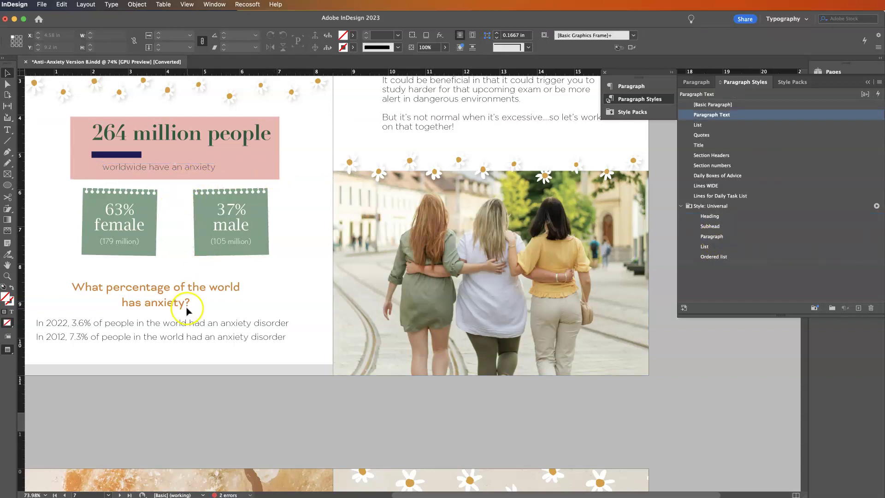
{"action": "scroll", "coordinate": [553, 231], "scroll_direction": "up", "scroll_amount": 5}
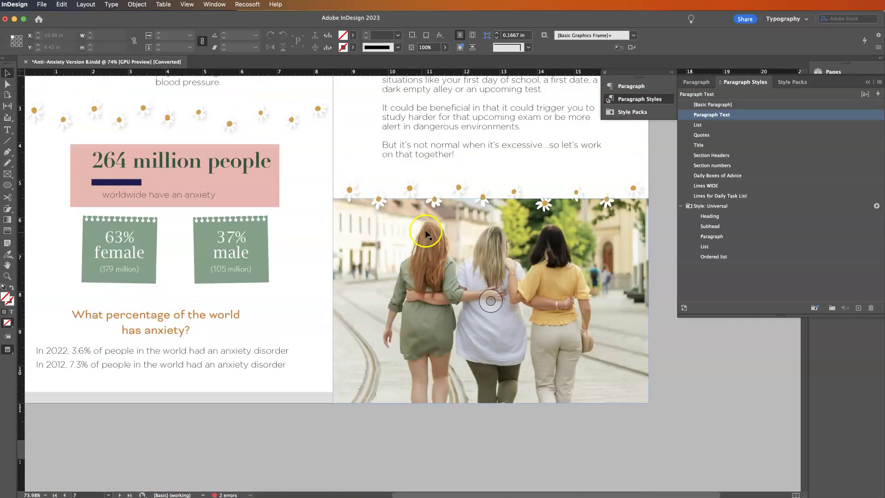
Step: Inspect the right-page body text's Paragraph style options, cancelling without changes
{"action": "left_click", "coordinate": [543, 202]}
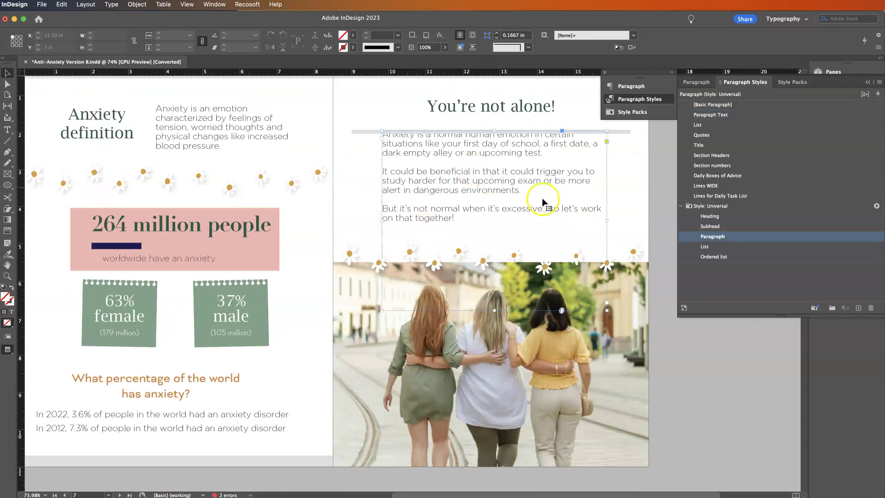
{"action": "double_click", "coordinate": [723, 239]}
{"action": "left_click", "coordinate": [755, 337]}
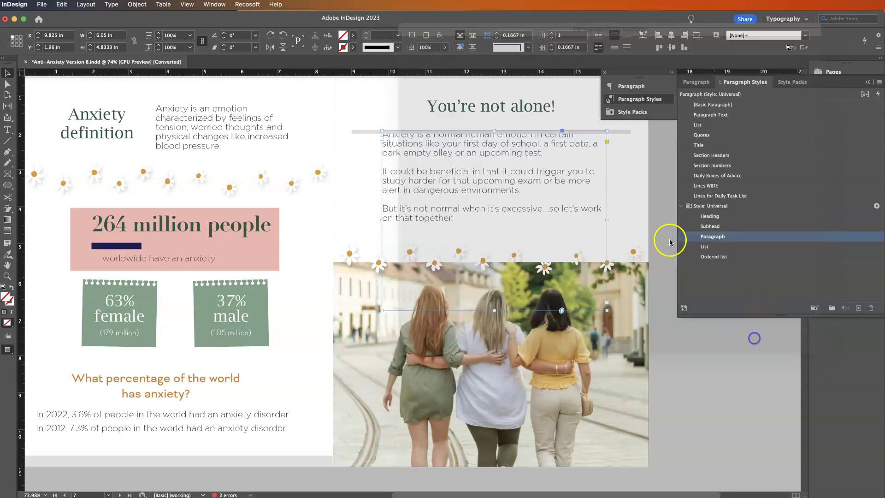
{"action": "left_click", "coordinate": [483, 119]}
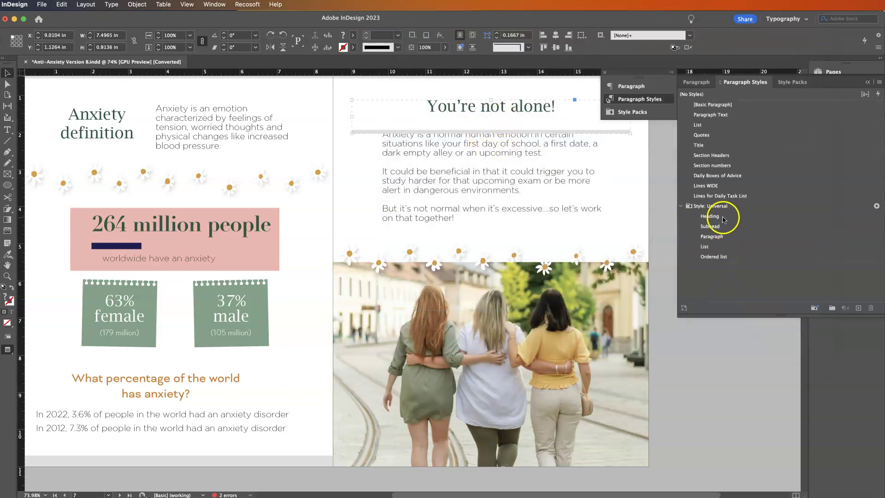
Step: Ungroup 'You're not alone!' from its body text and apply the Heading style
{"action": "left_click", "coordinate": [723, 219]}
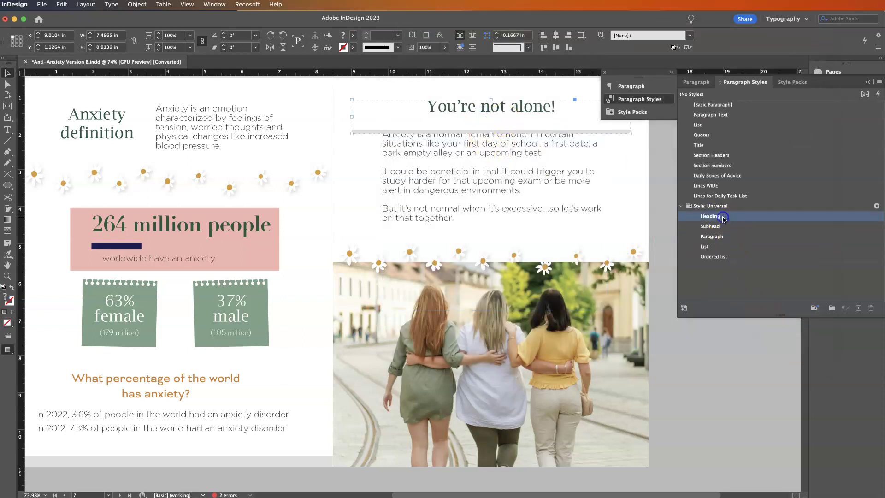
{"action": "right_click", "coordinate": [509, 116]}
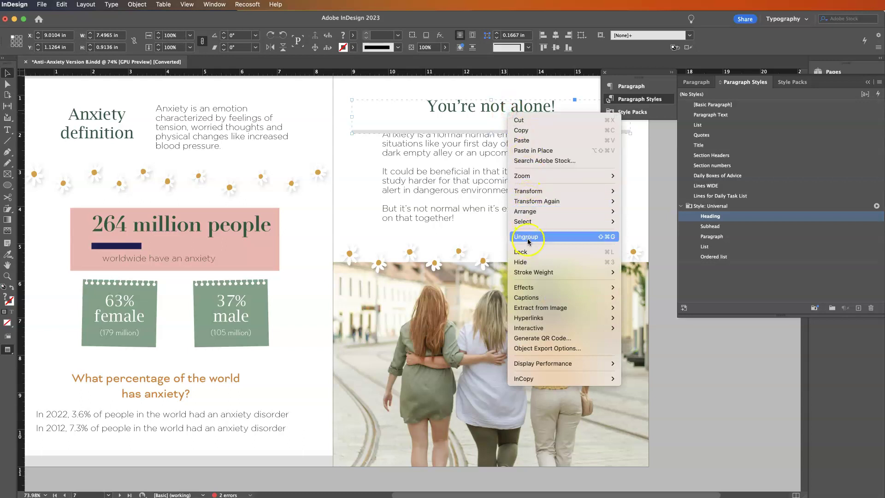
{"action": "left_click", "coordinate": [526, 236]}
{"action": "left_click", "coordinate": [642, 213]}
{"action": "left_click", "coordinate": [556, 118]}
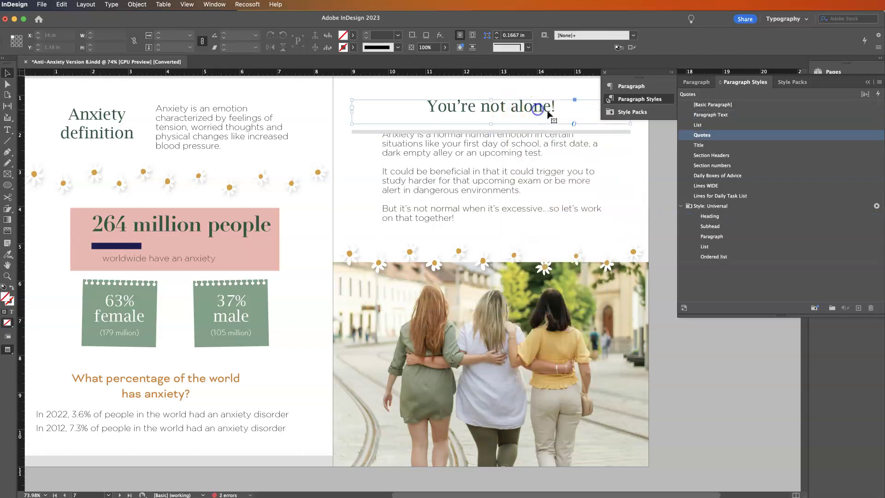
{"action": "left_click", "coordinate": [717, 219]}
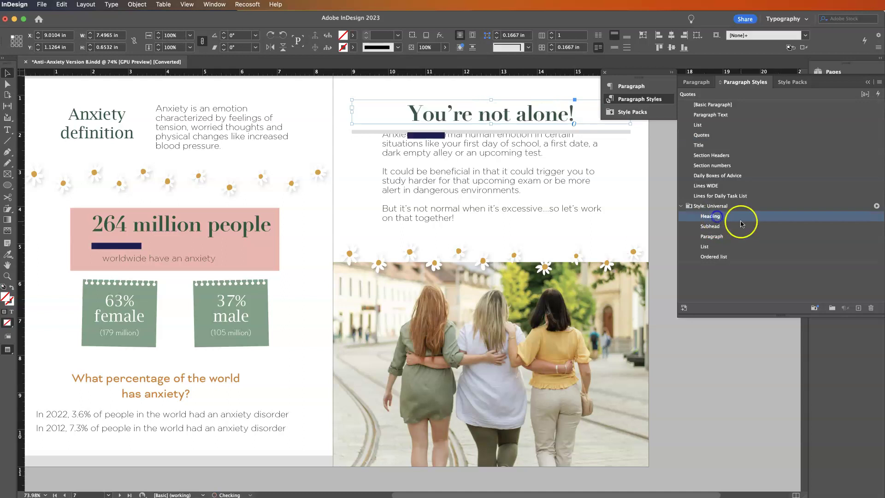
Step: Move the heading slightly up and the body text frame down
{"action": "left_click_drag", "start_coordinate": [475, 115], "coordinate": [475, 102]}
{"action": "left_click_drag", "start_coordinate": [508, 178], "coordinate": [506, 192]}
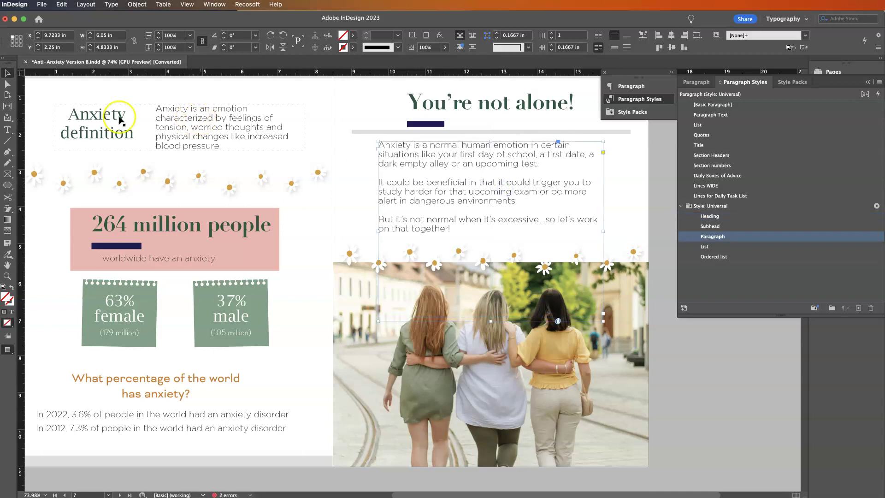
{"action": "left_click", "coordinate": [86, 123]}
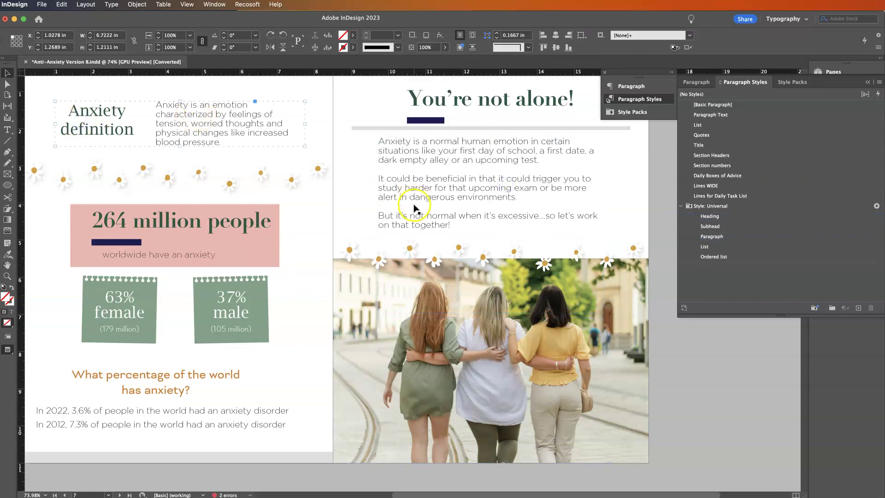
{"action": "scroll", "coordinate": [406, 198], "scroll_direction": "down", "scroll_amount": 10}
Step: Ungroup the 'Nothing is permanent' quote box
{"action": "left_click", "coordinate": [206, 351]}
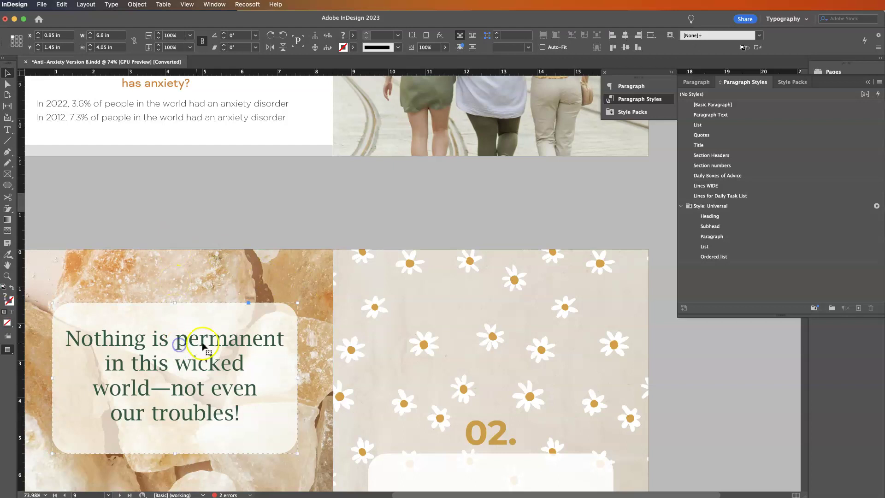
{"action": "right_click", "coordinate": [218, 340]}
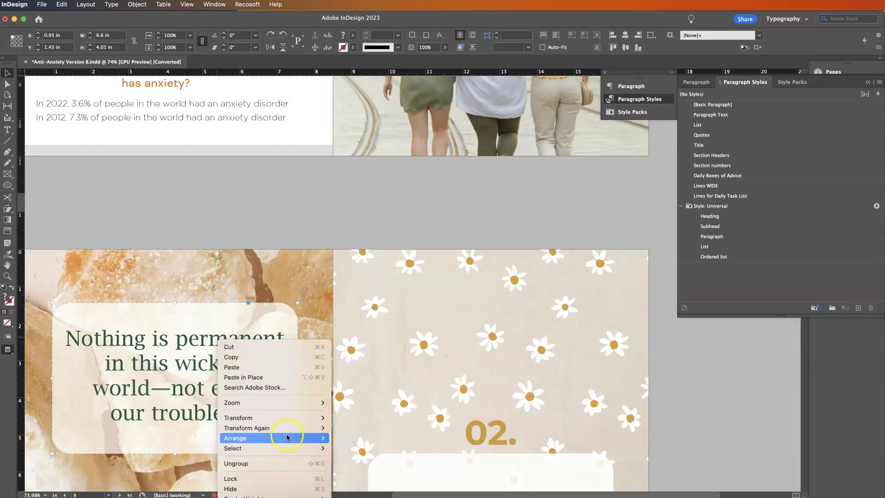
{"action": "mouse_move", "coordinate": [287, 437]}
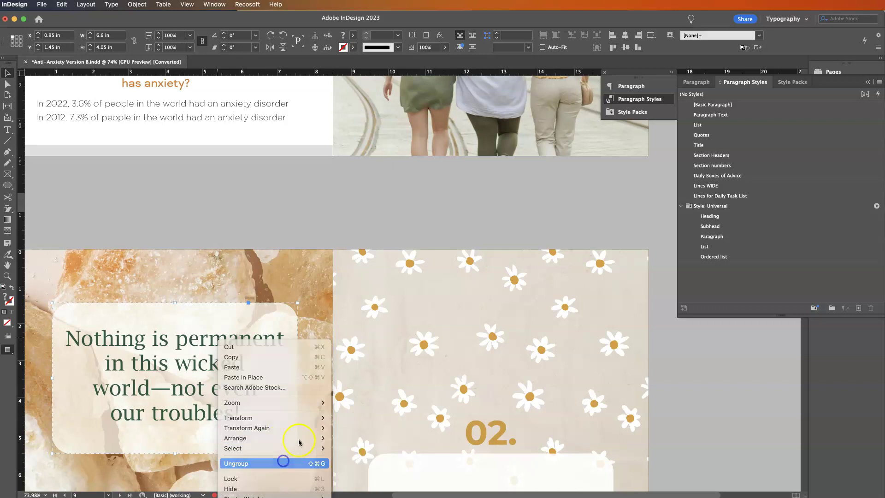
{"action": "left_click", "coordinate": [283, 464]}
{"action": "left_click", "coordinate": [308, 173]}
Step: Give the quote text frame the Universal Paragraph style
{"action": "left_click", "coordinate": [227, 353]}
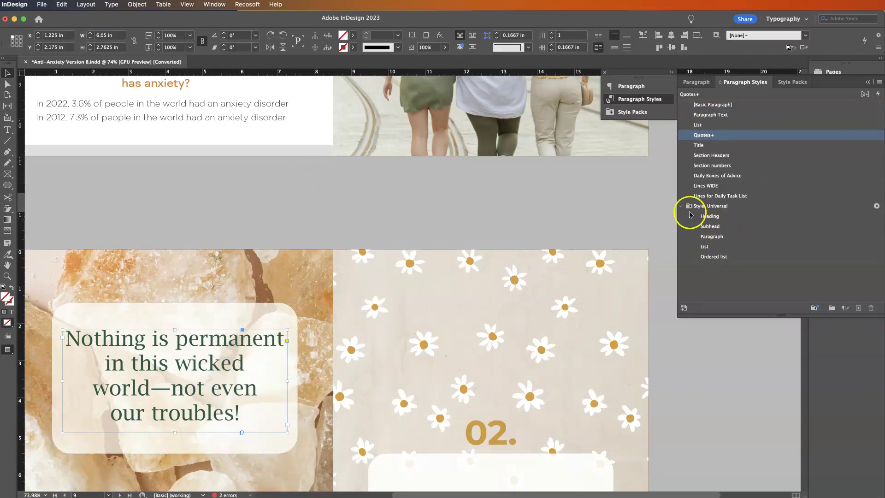
{"action": "left_click", "coordinate": [712, 216]}
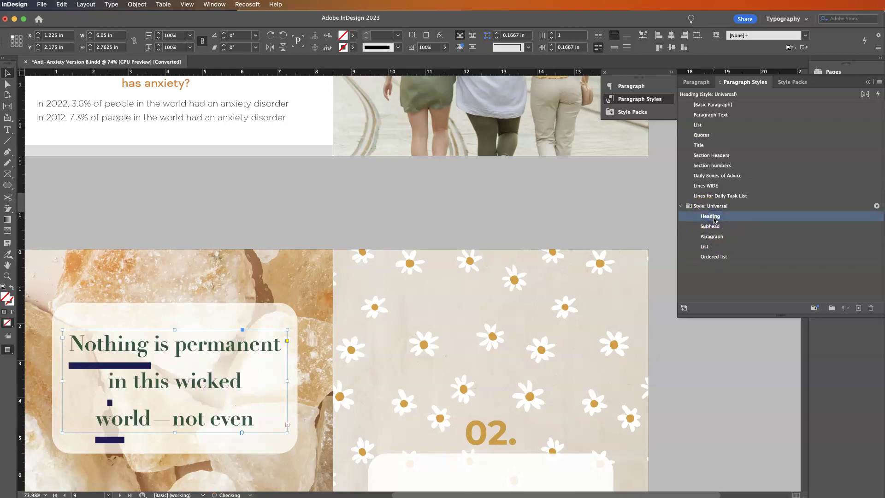
{"action": "left_click", "coordinate": [711, 237]}
{"action": "left_click", "coordinate": [729, 238]}
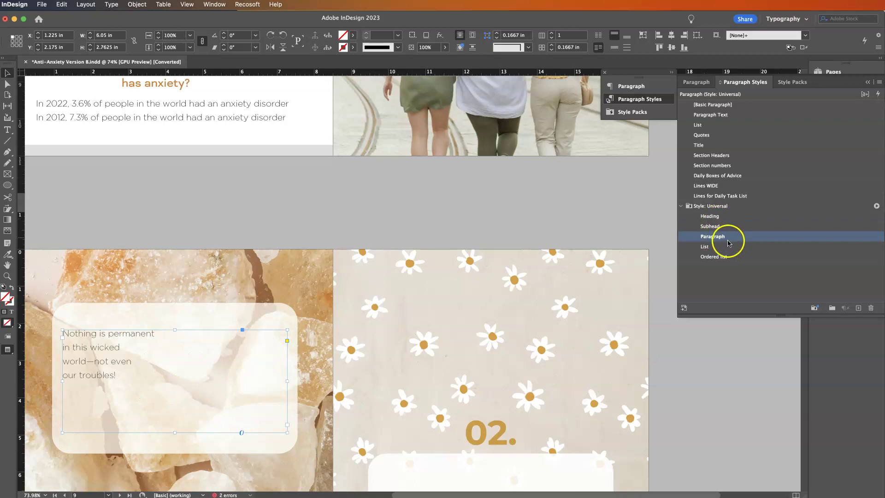
Step: Scroll past the RECOGNISING ANXIETY spread to page 11's symptoms checklist and doodle colouring page
{"action": "scroll", "coordinate": [337, 295], "scroll_direction": "down", "scroll_amount": 3}
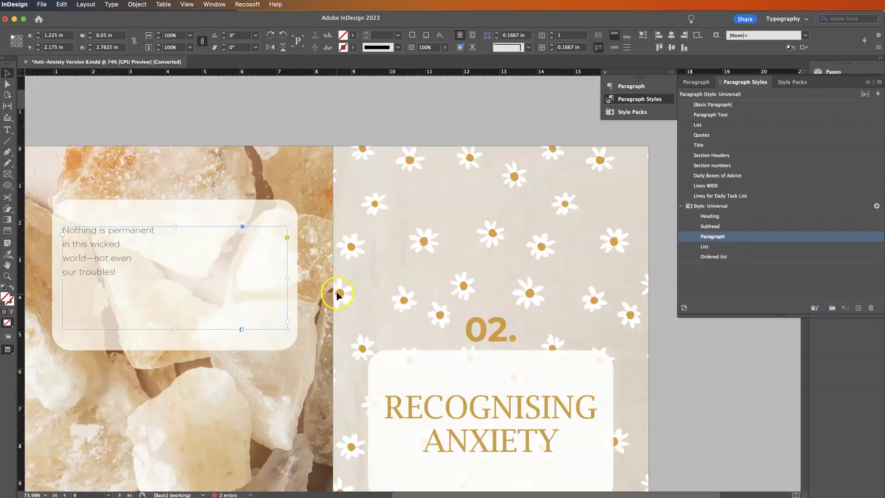
{"action": "scroll", "coordinate": [415, 318], "scroll_direction": "down", "scroll_amount": 15}
{"action": "scroll", "coordinate": [442, 323], "scroll_direction": "up", "scroll_amount": 10}
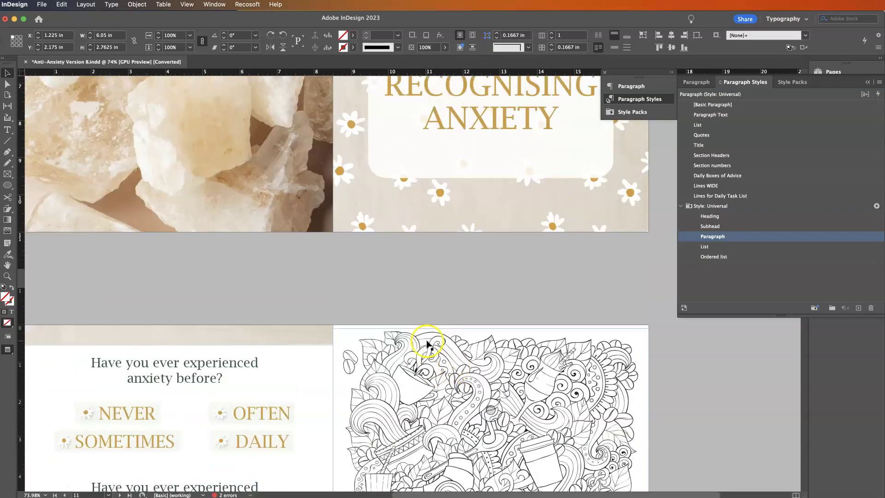
{"action": "scroll", "coordinate": [619, 268], "scroll_direction": "up", "scroll_amount": 4}
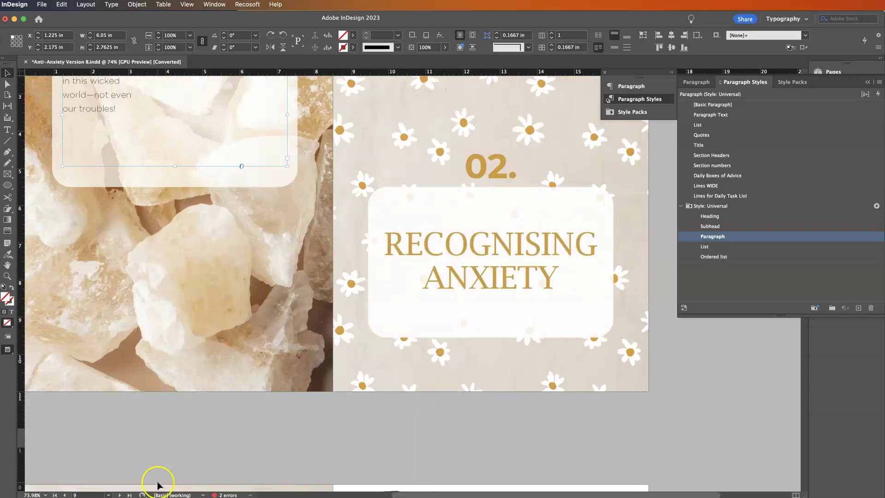
{"action": "scroll", "coordinate": [157, 485], "scroll_direction": "down", "scroll_amount": 10}
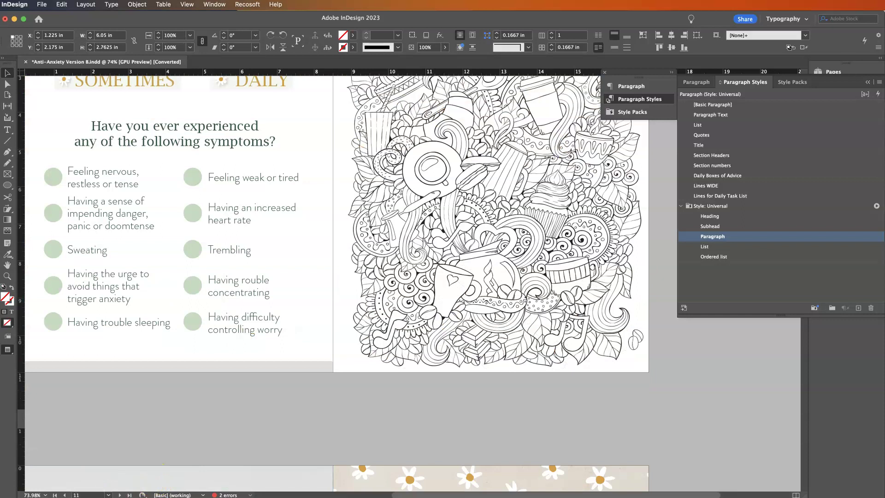